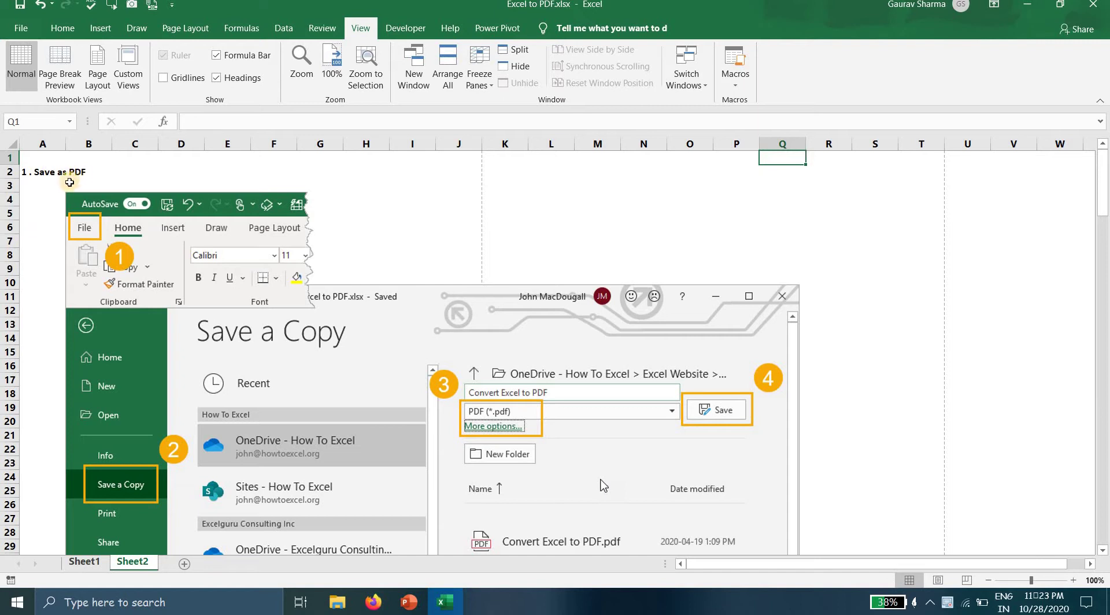
Read through the illustrated "1. Save as PDF" instructions on Sheet2, including the Save As dialog and its PDF options
click(28, 187)
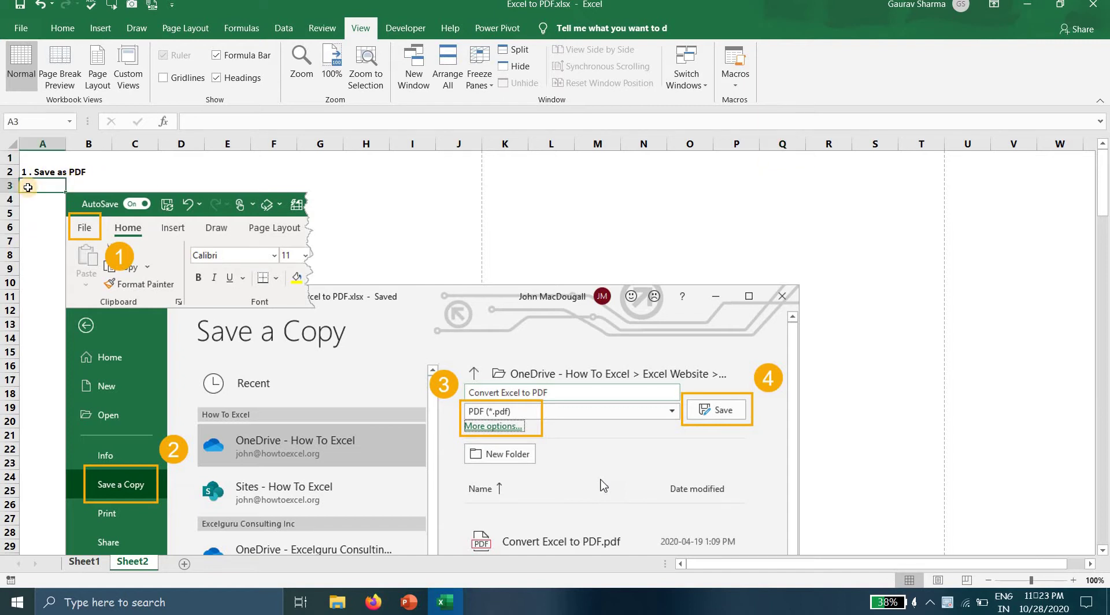
key(Down)
key(Down)
key(Down)
key(Down)
key(Down)
key(Down)
key(Down)
key(Down)
key(Down)
key(Down)
key(Down)
key(Down)
key(Down)
key(Down)
key(Down)
key(Down)
key(Down)
key(Down)
key(Down)
key(Down)
key(Down)
key(Down)
key(Down)
key(Down)
key(Down)
key(Down)
key(Down)
key(Down)
key(Down)
key(Down)
key(Down)
key(Down)
key(Down)
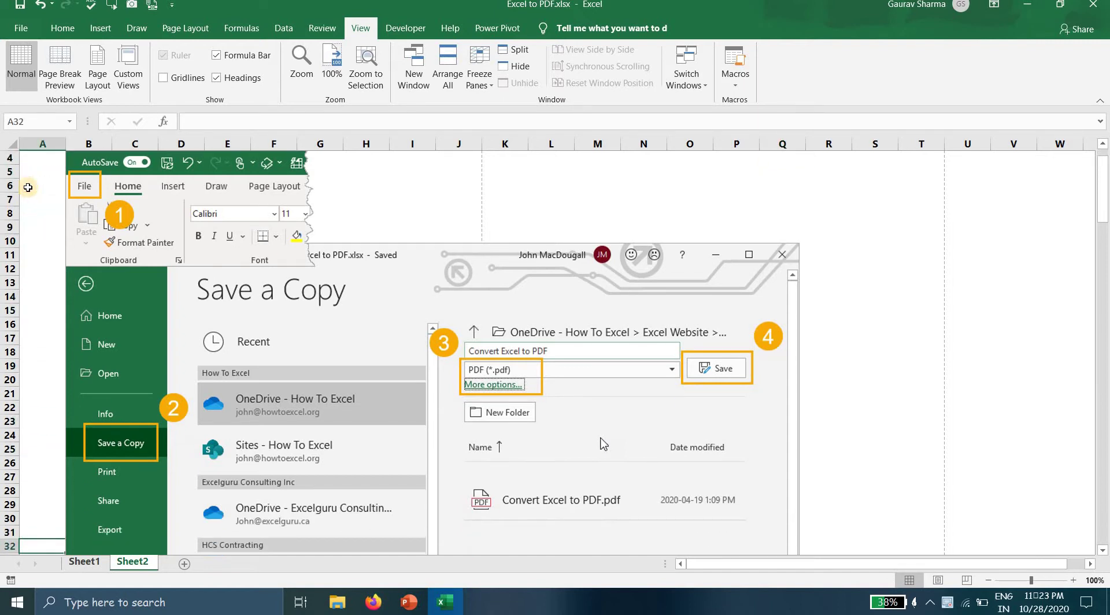
key(Down)
key(Down)
key(Down)
key(Down)
key(Down)
key(Down)
key(Down)
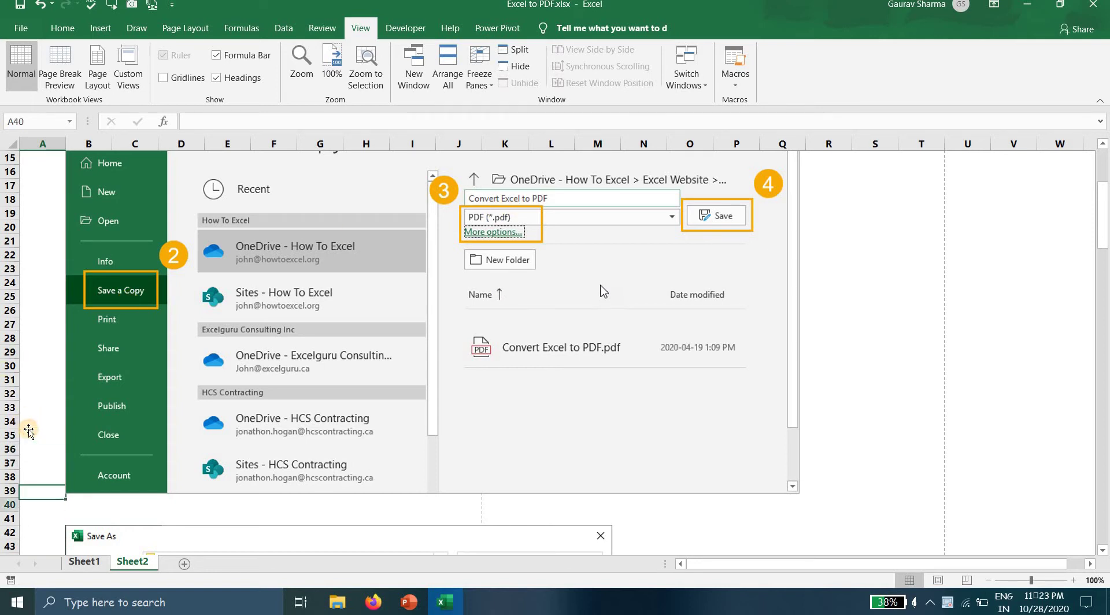
key(Down)
key(Down)
key(Down)
key(Down)
key(Down)
key(Down)
key(Down)
key(Down)
key(Down)
key(Down)
key(Down)
key(Down)
key(Down)
key(Down)
key(Down)
key(Down)
key(Down)
key(Down)
key(Down)
key(Down)
key(Down)
key(Down)
key(Down)
key(Down)
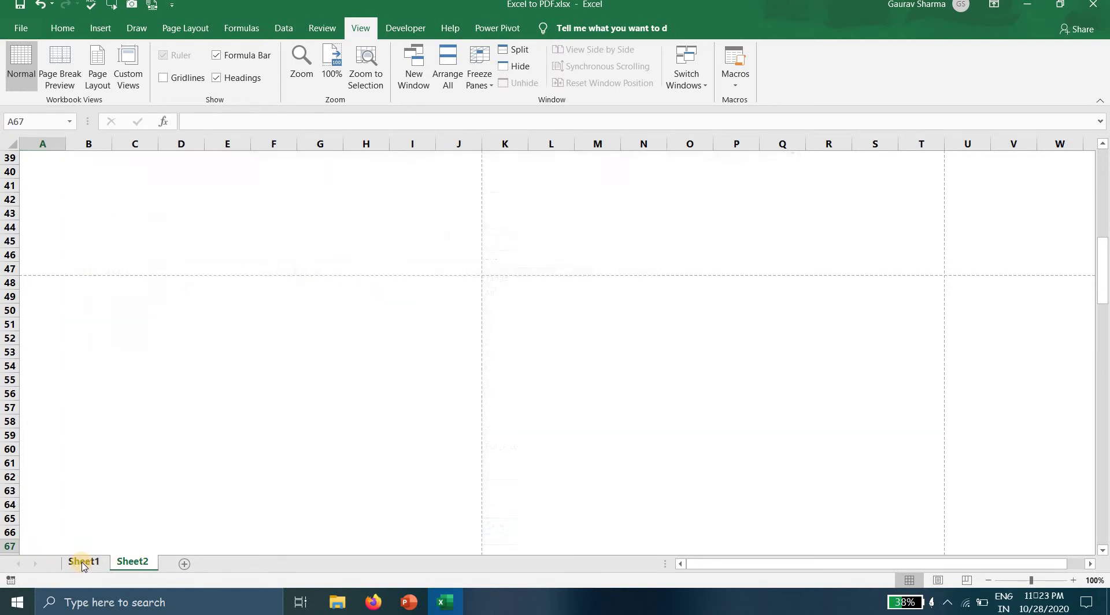
Switch to Sheet1 and start saving a copy of the workbook in the Desktop folder
click(83, 562)
key(Up)
key(Up)
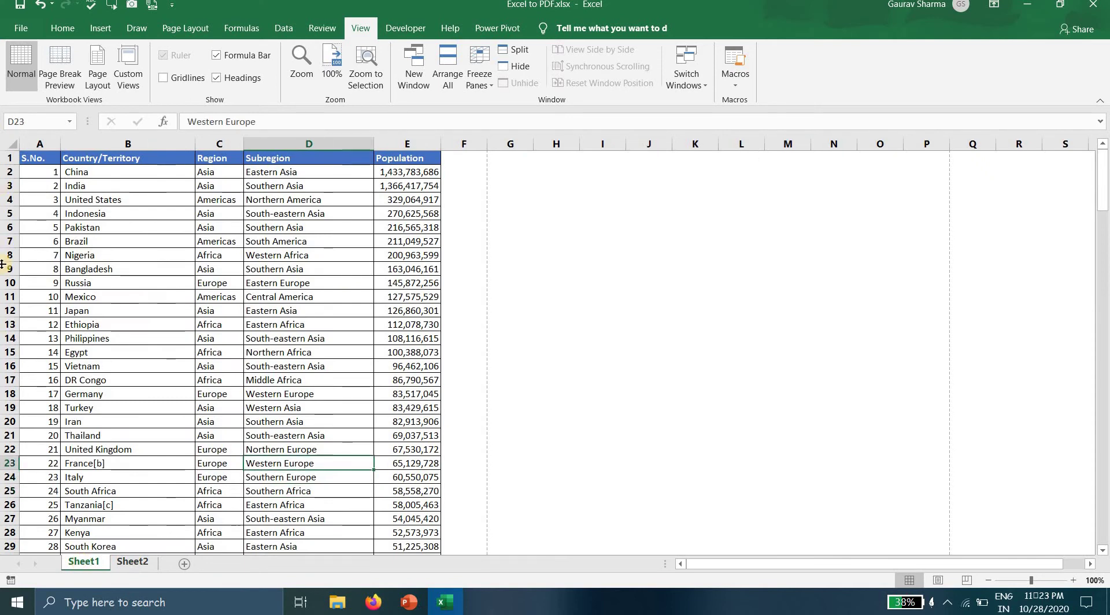
click(58, 34)
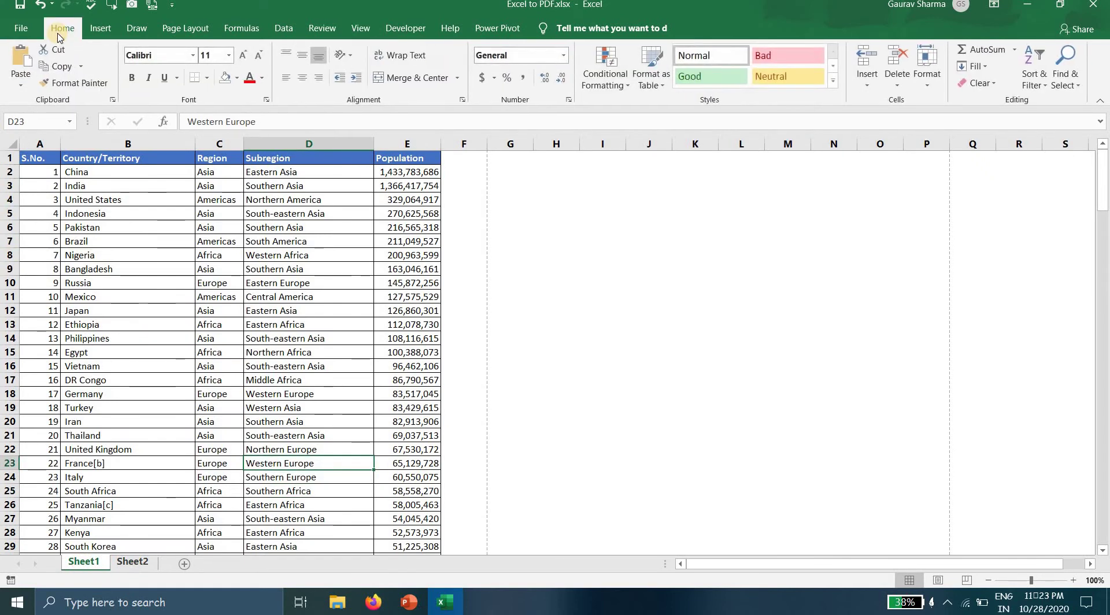
click(21, 28)
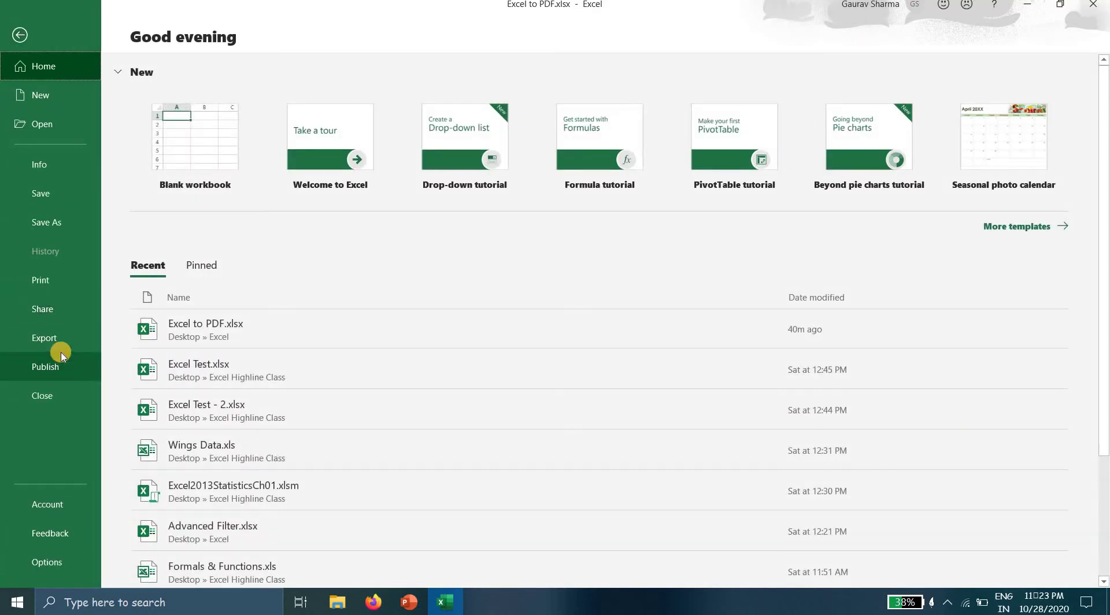
click(63, 229)
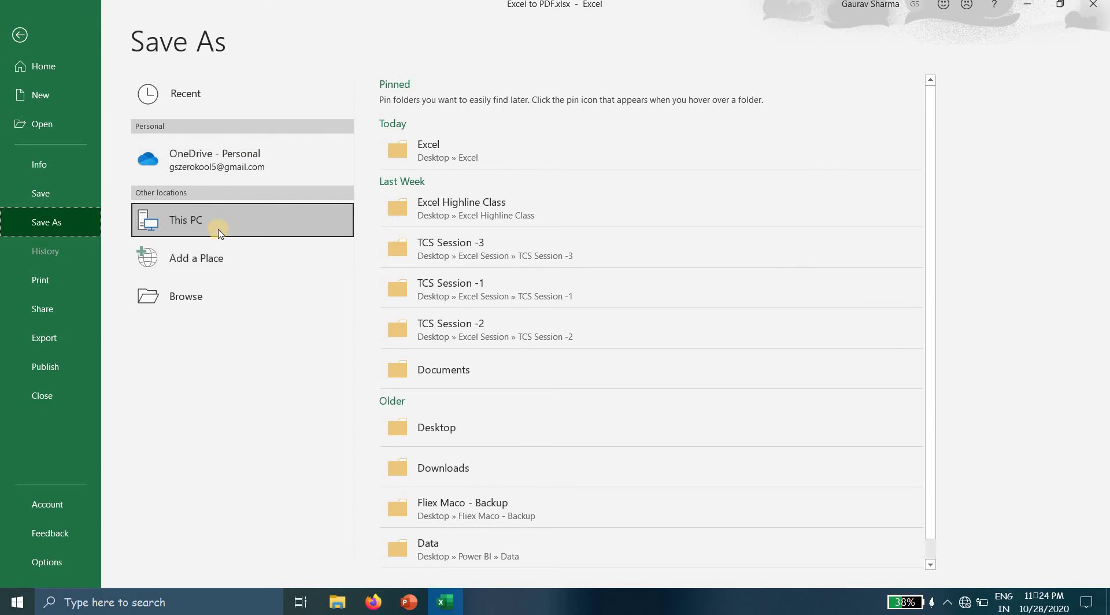
click(484, 153)
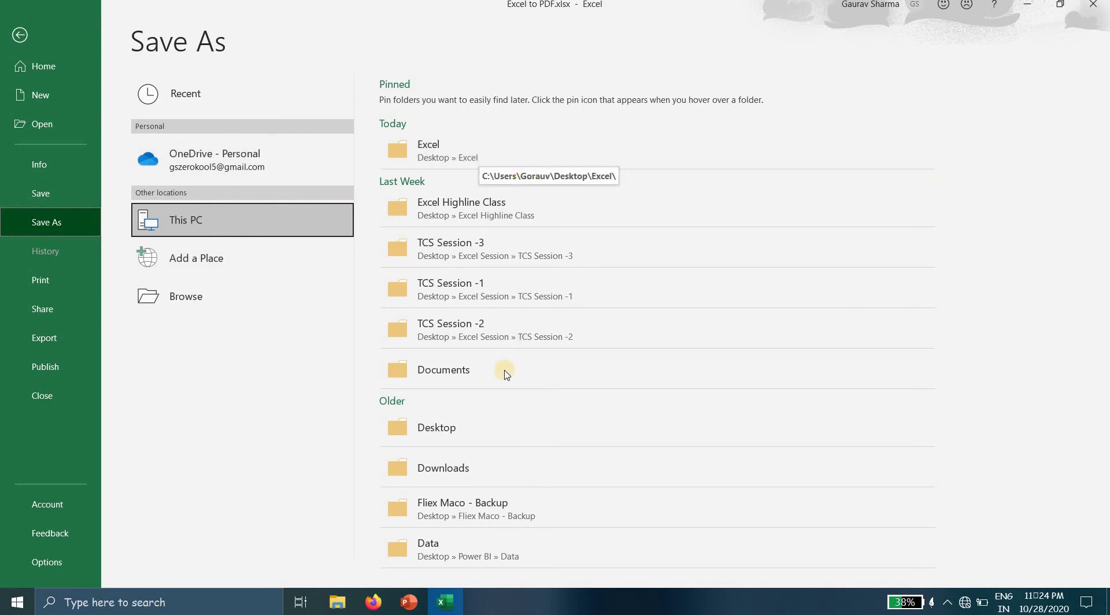
click(457, 418)
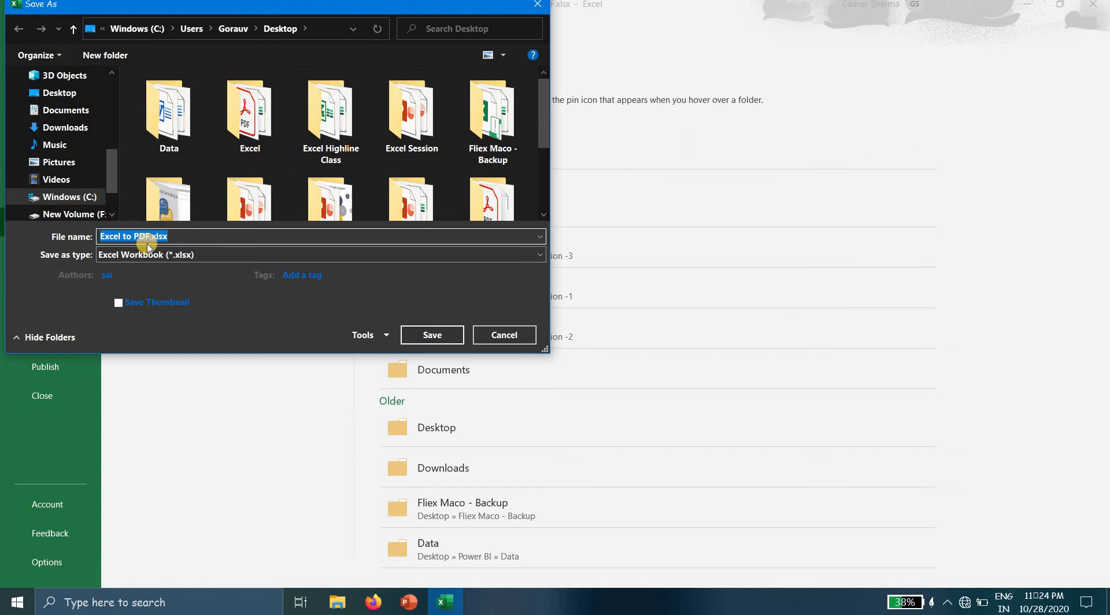
Save the active sheet as Excel to PDF.pdf in PDF format, with the page range set to All
click(134, 260)
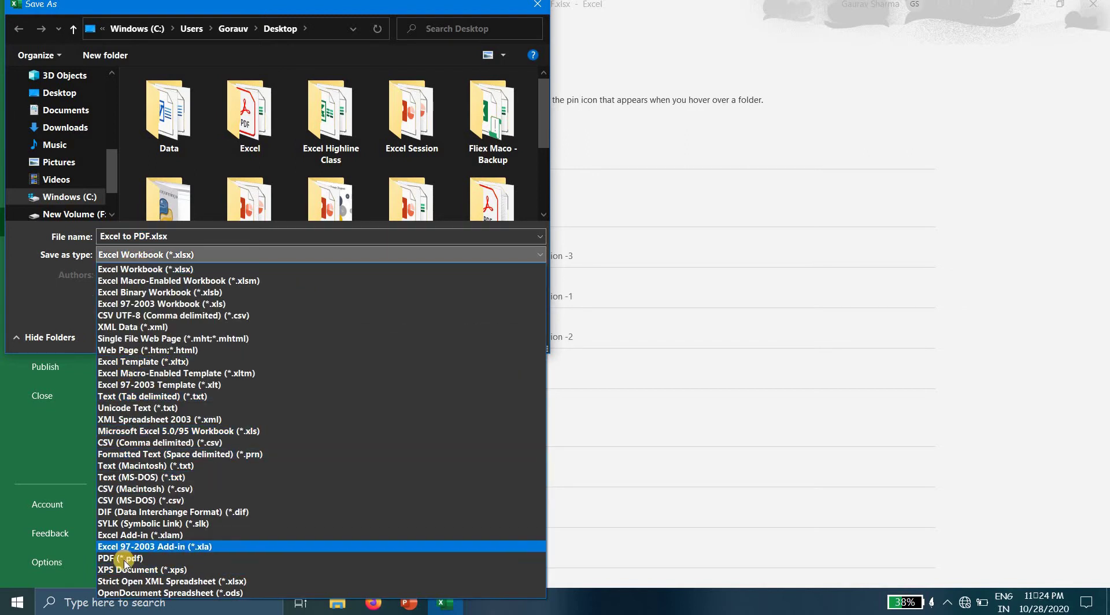
click(124, 558)
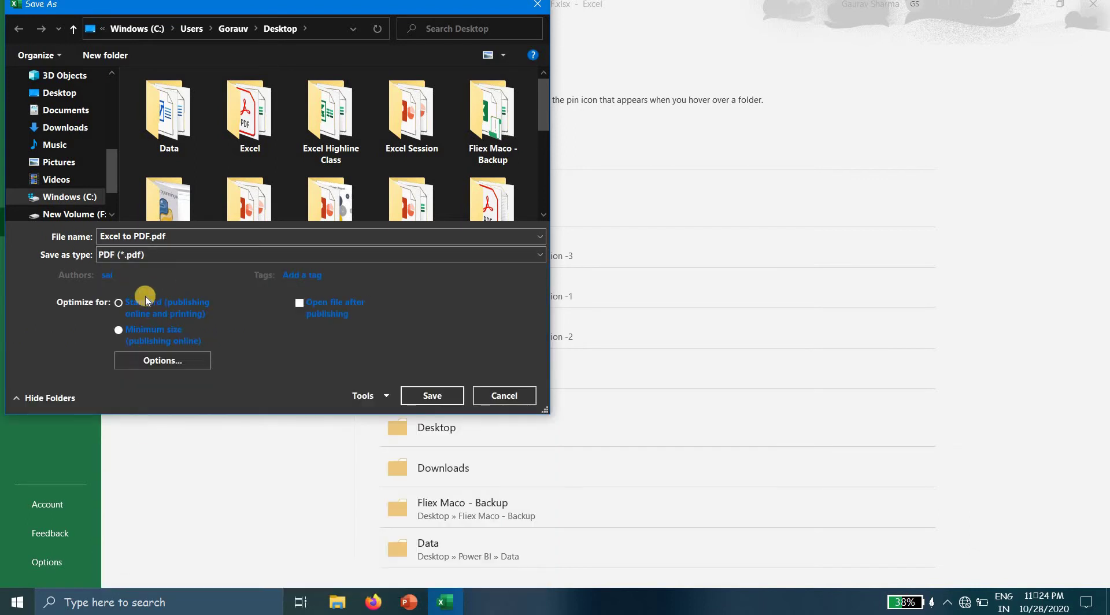
click(149, 362)
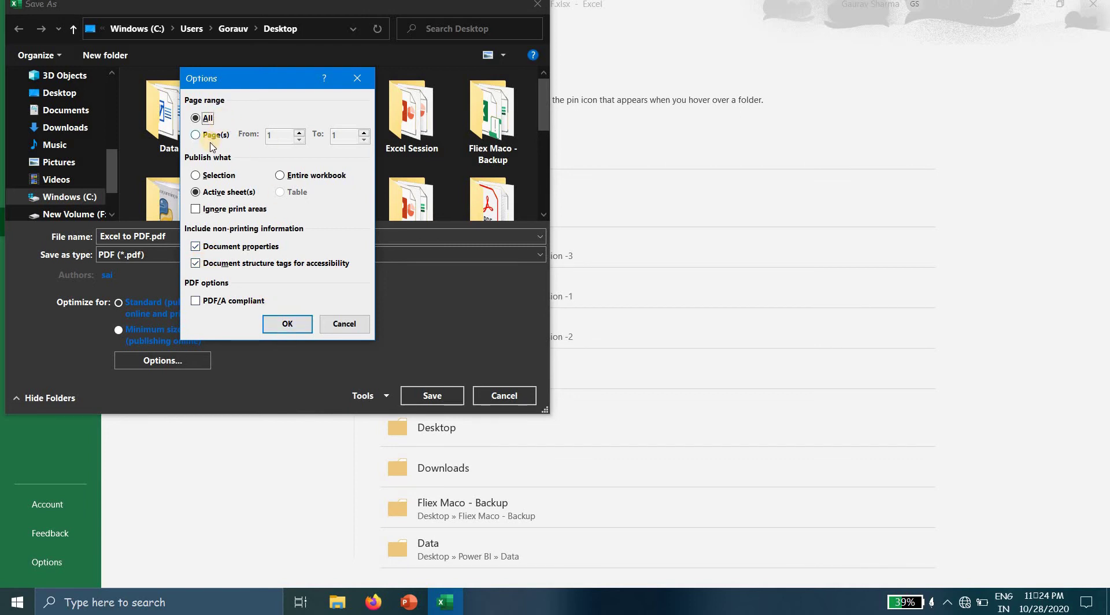
click(209, 135)
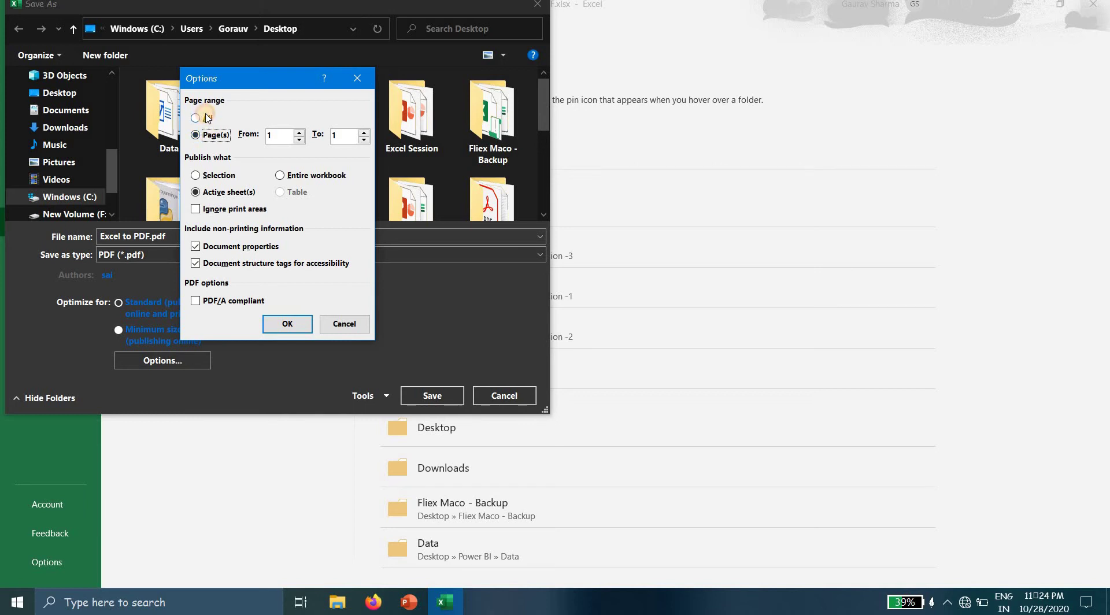
click(207, 118)
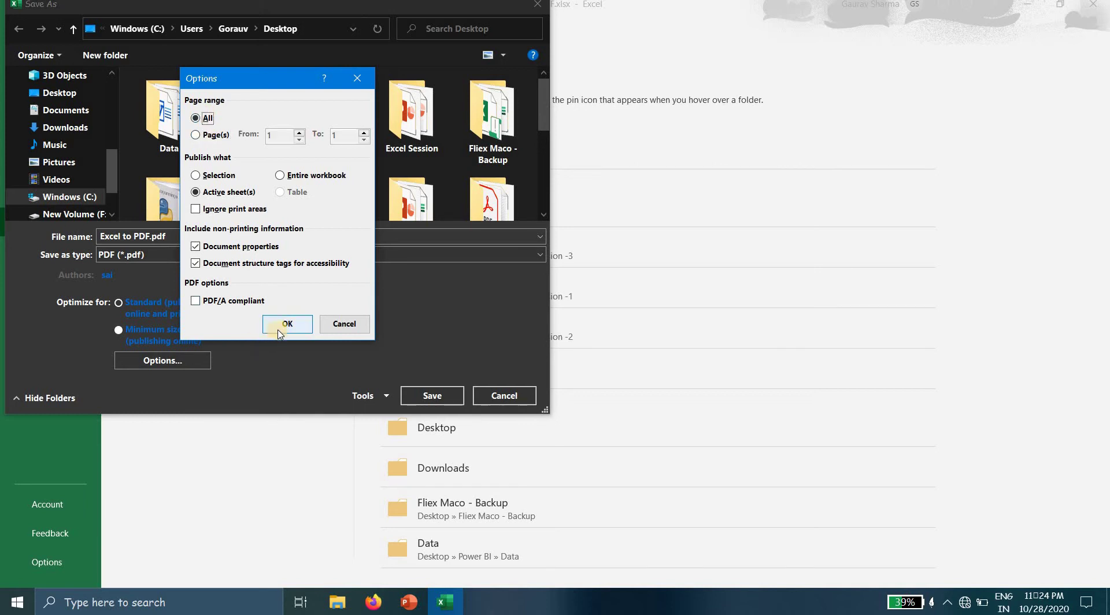
click(283, 326)
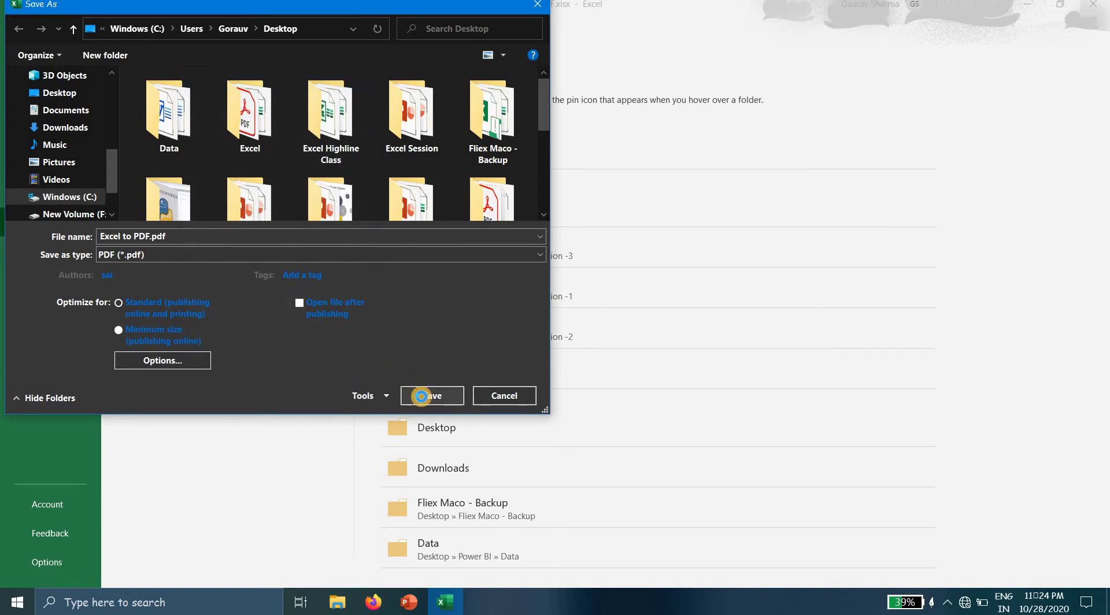
click(421, 397)
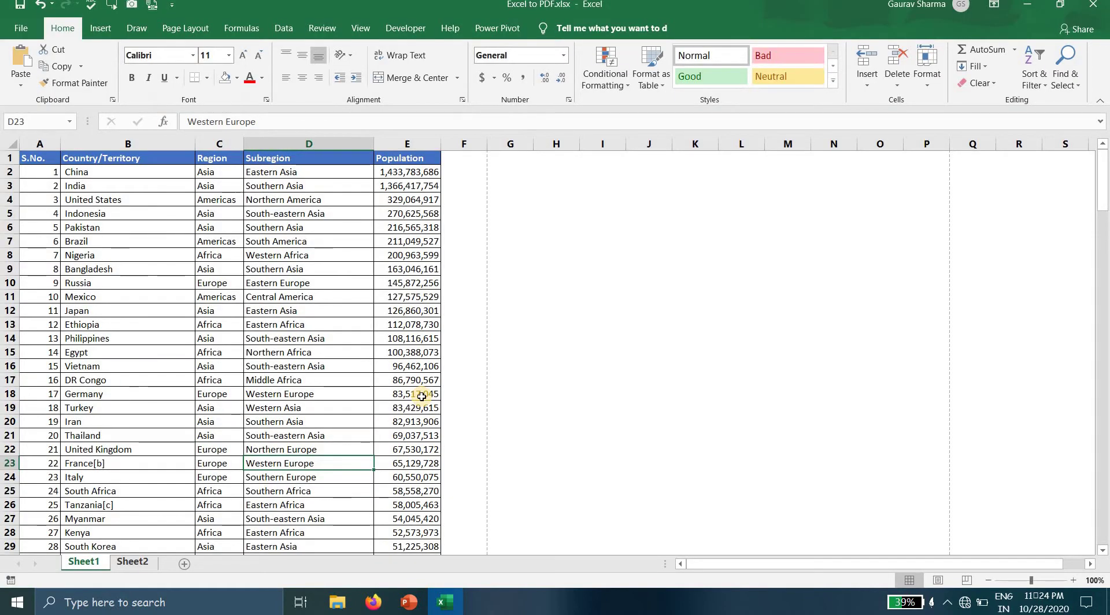
click(382, 380)
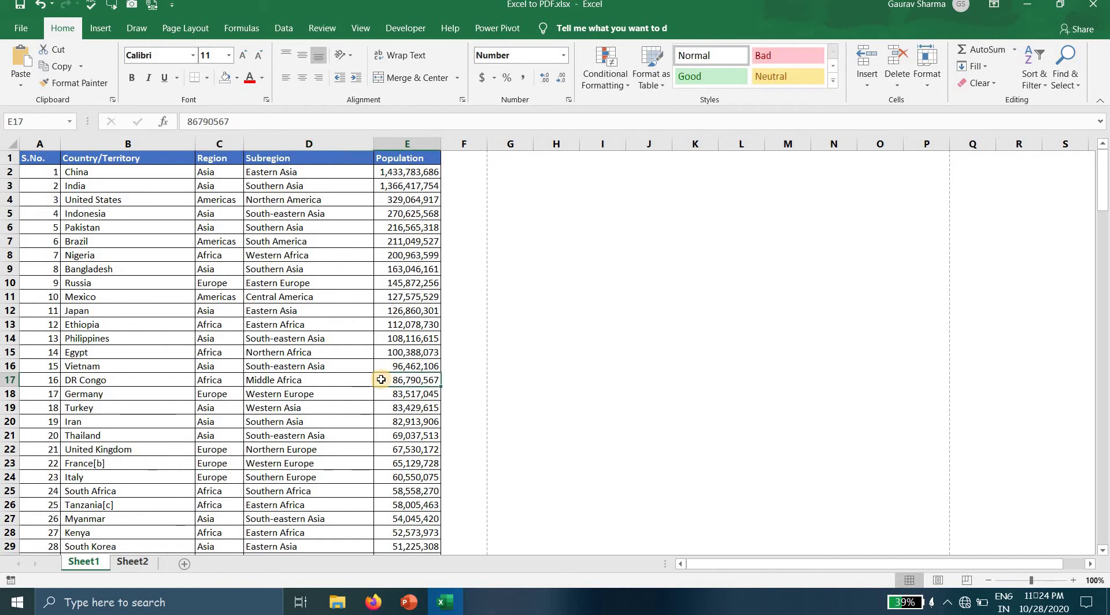
click(293, 363)
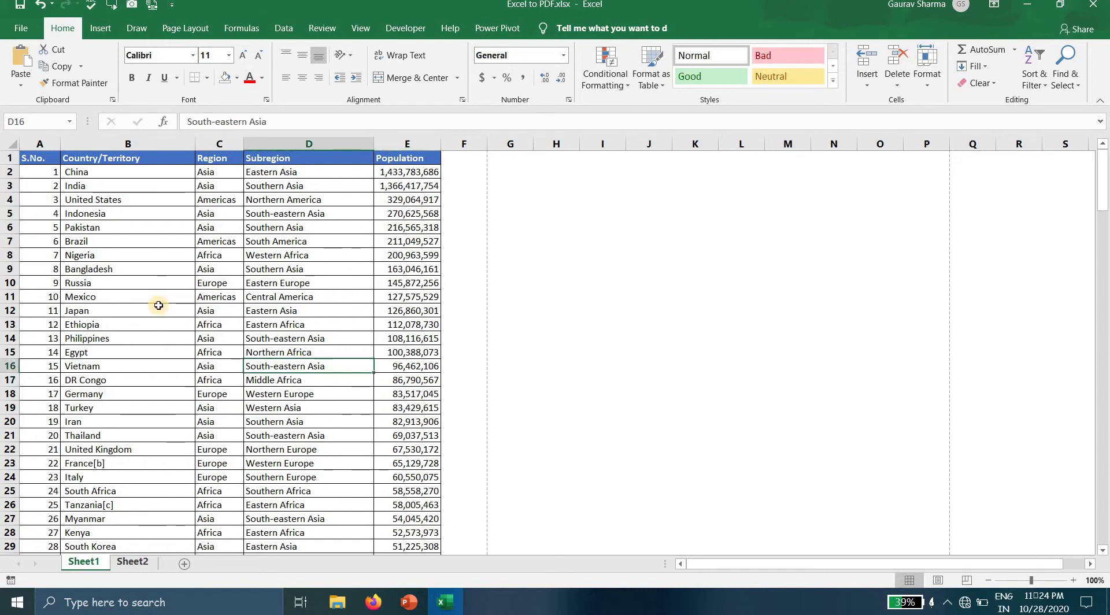
click(159, 306)
click(126, 199)
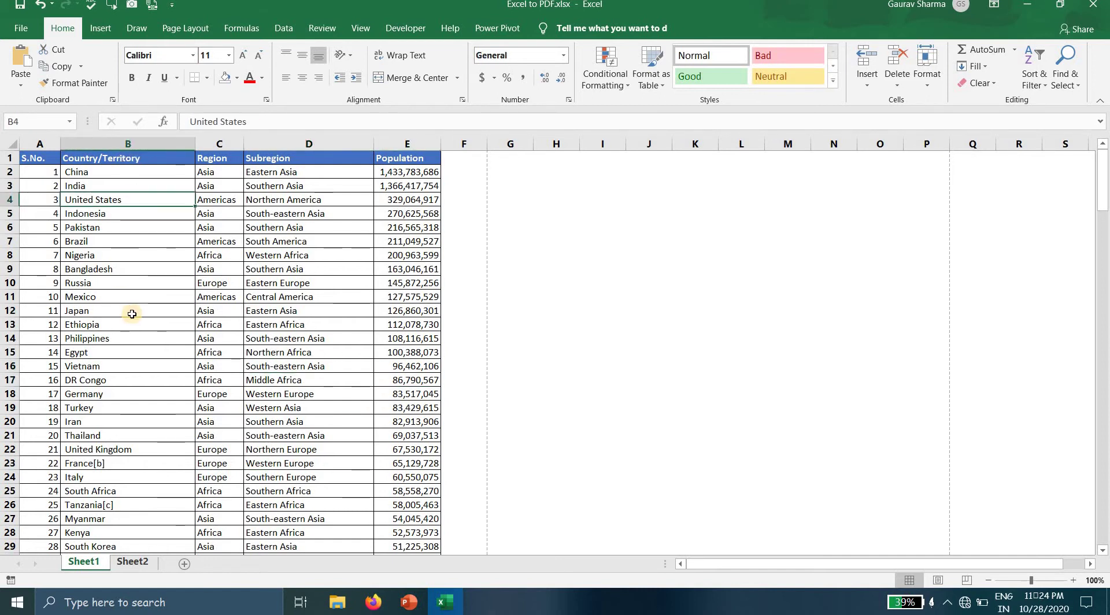
click(129, 312)
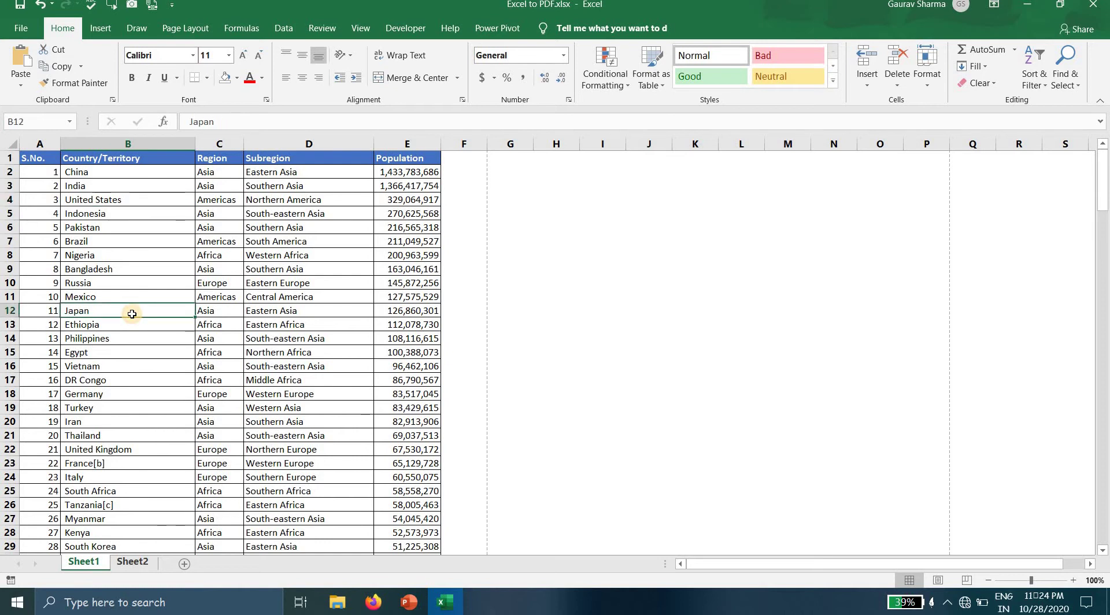
click(219, 322)
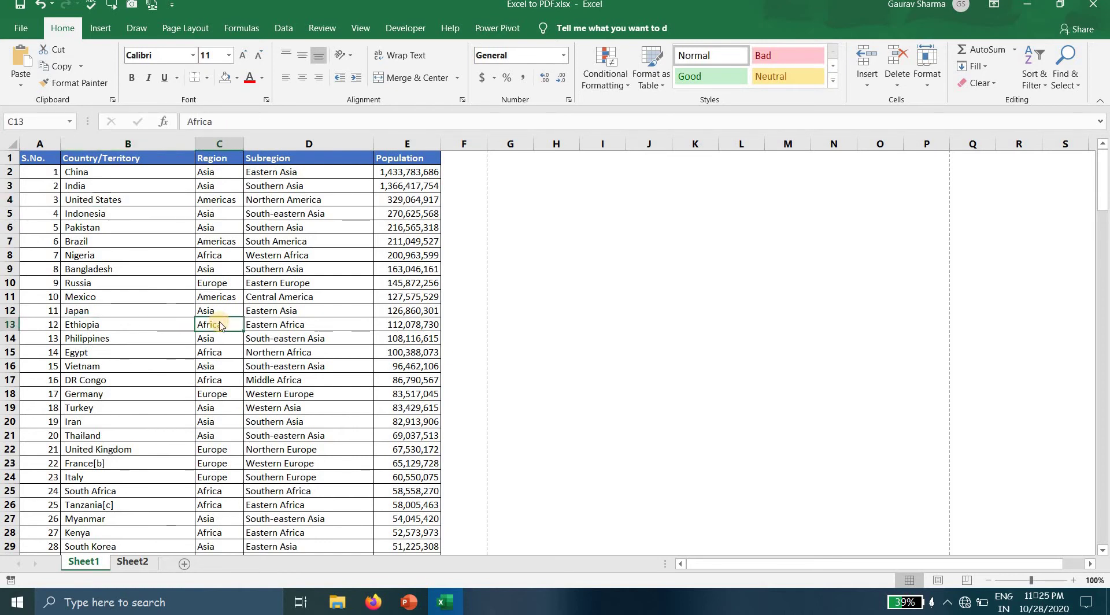
Open Excel to PDF.pdf from the desktop in a maximized Adobe Acrobat Reader window, inspect the exported table and close the file
key(super+d)
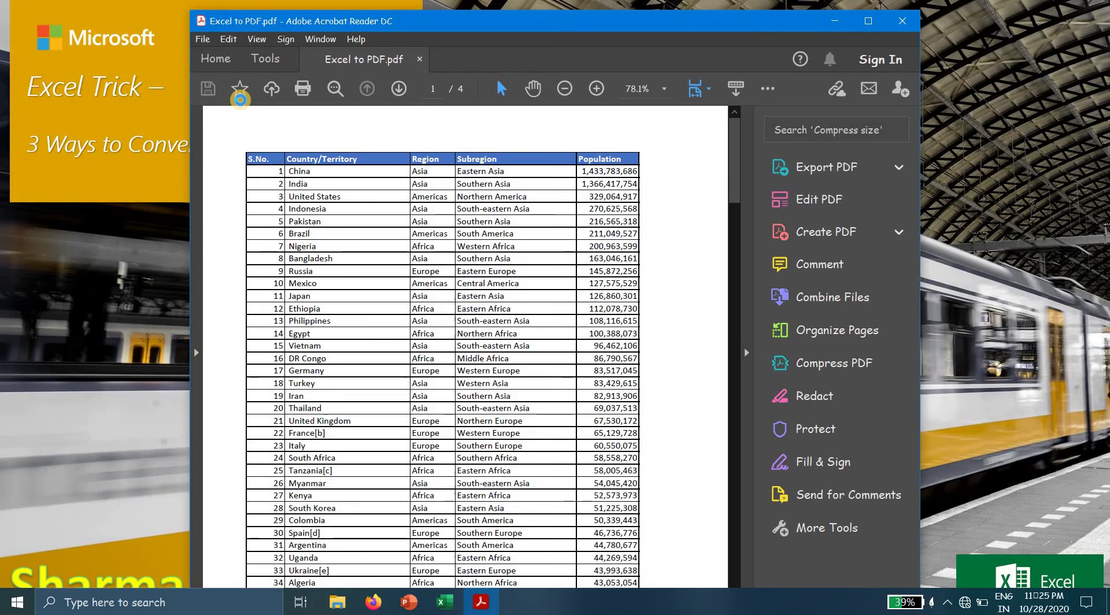
click(868, 21)
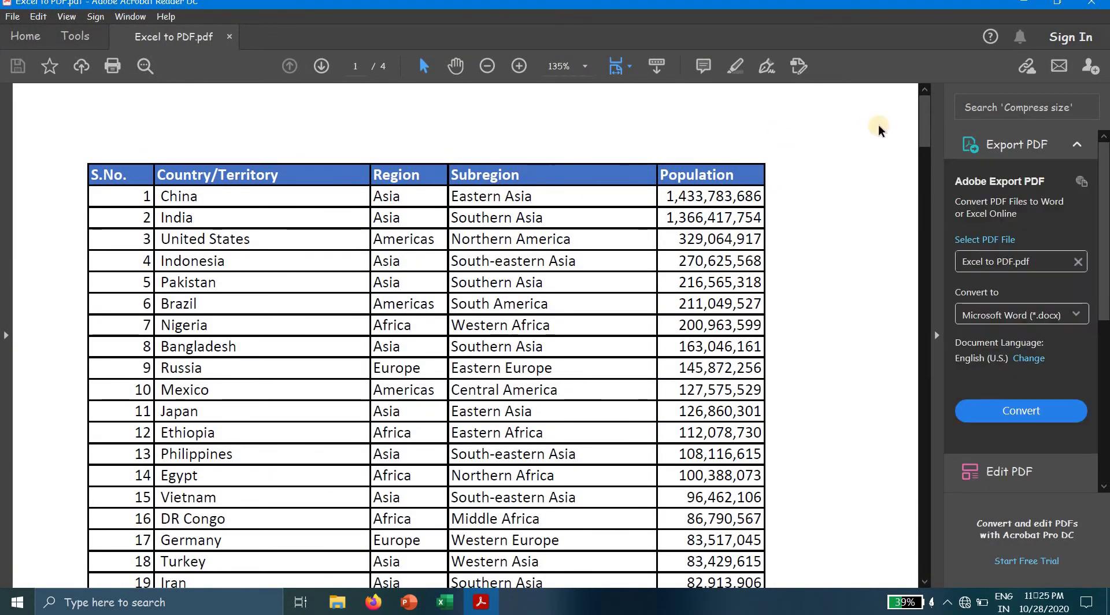
drag(927, 133, 876, 78)
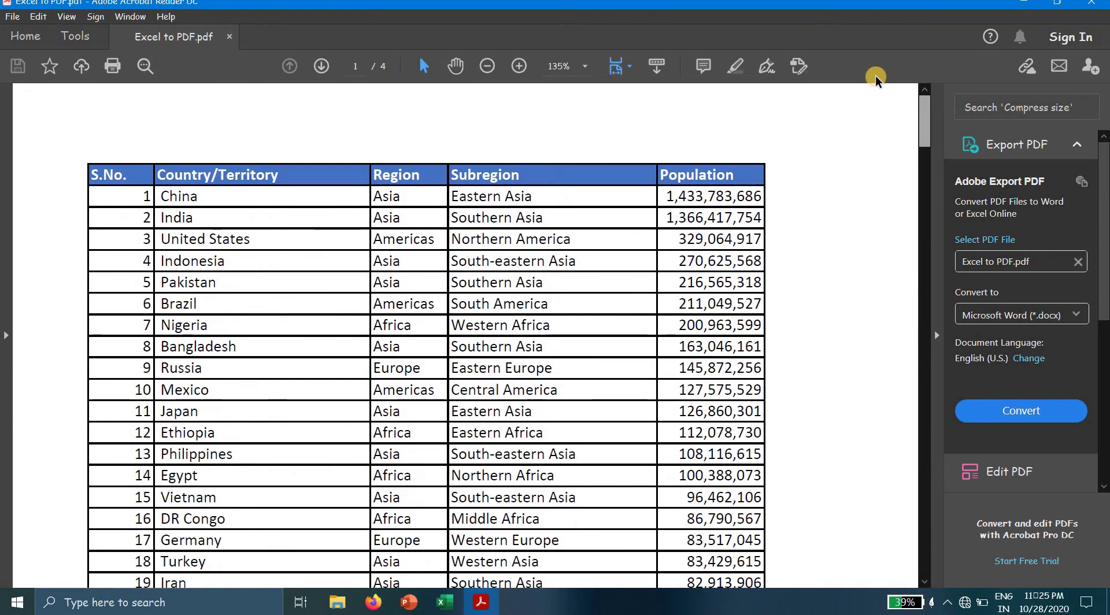
click(1098, 4)
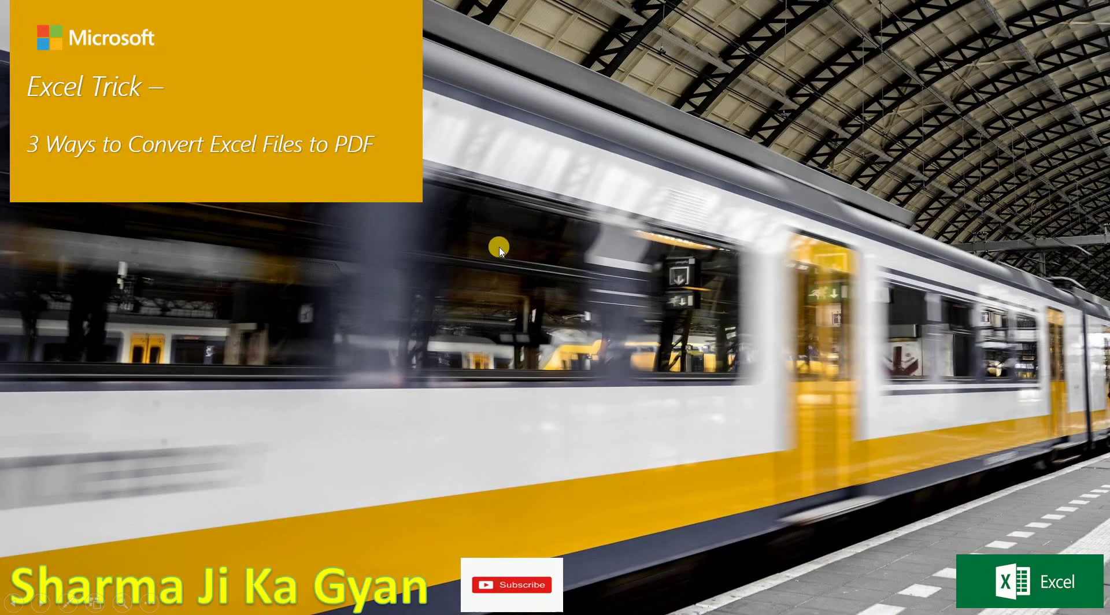
Return to the Excel workbook and read the "2. Export as PDF" instructions on Sheet2 through the Publish as PDF or XPS options
key(alt+Tab)
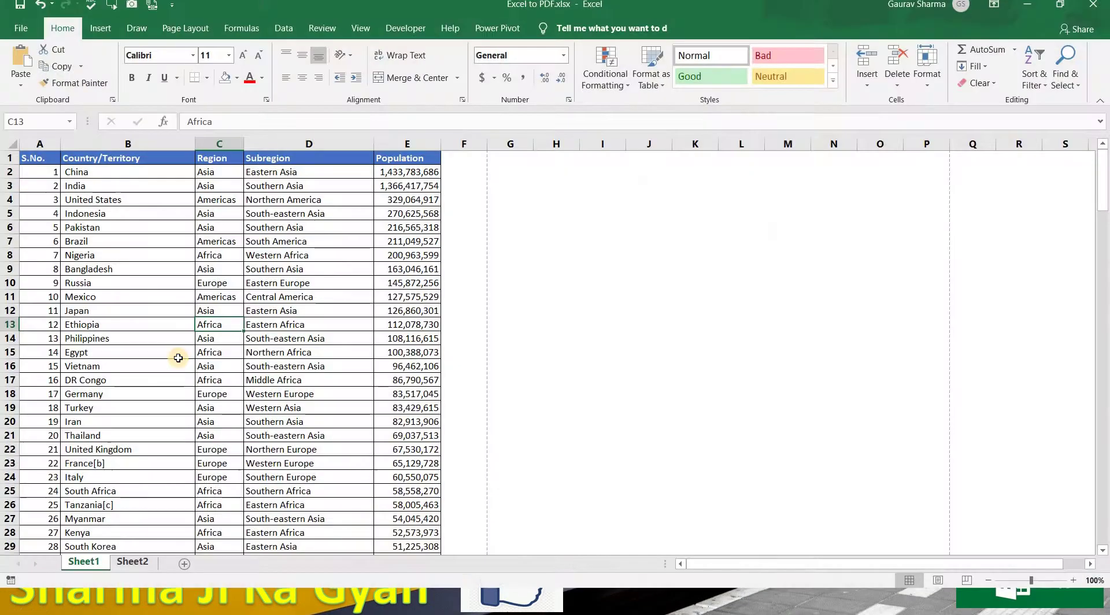
click(177, 356)
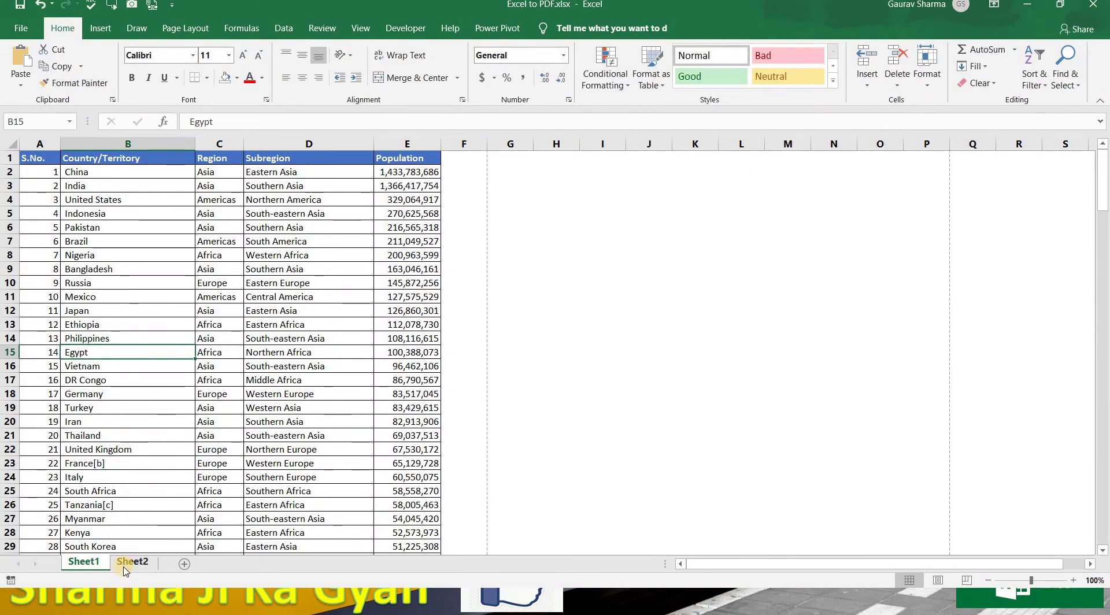
click(124, 564)
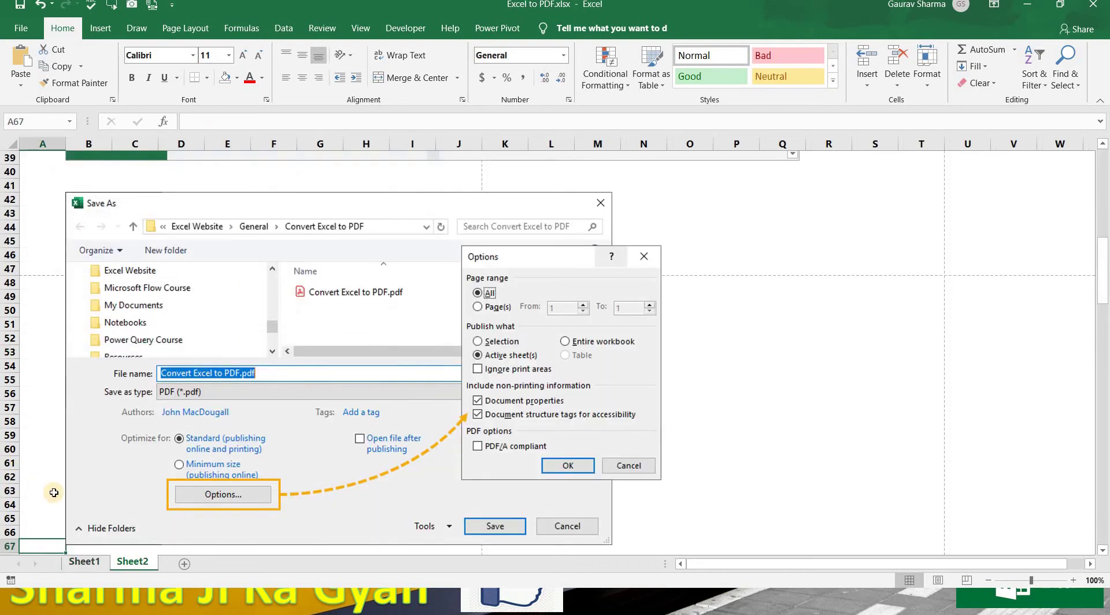
key(Down)
key(Down)
key(Down)
key(Down)
key(Down)
key(Down)
key(Down)
key(Down)
key(Down)
key(Down)
key(Down)
key(Down)
key(Down)
key(Down)
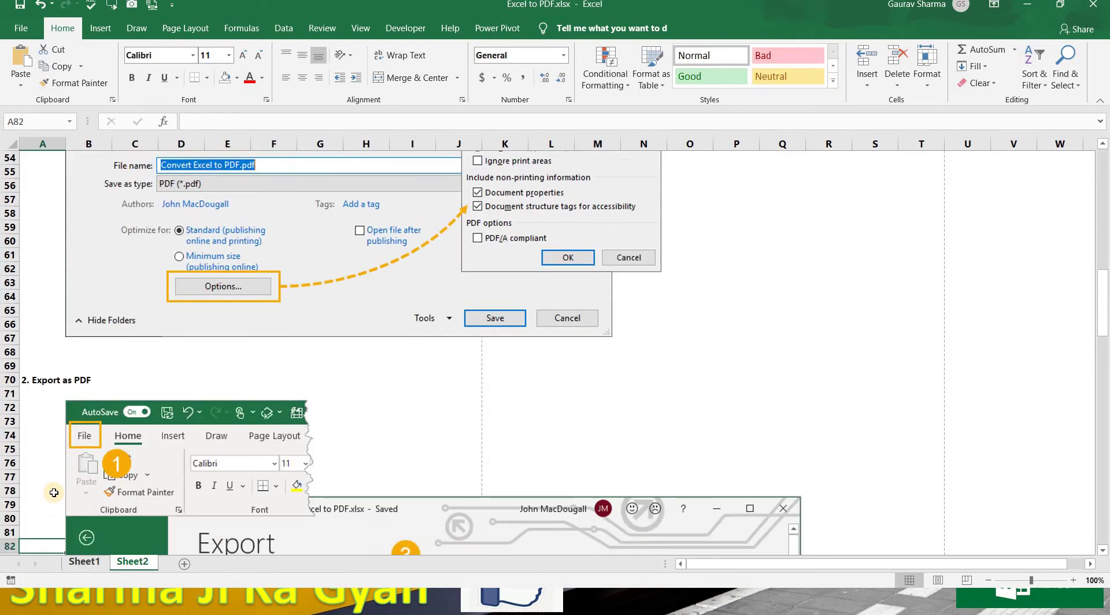
key(Down)
key(Down)
key(Down)
key(Down)
key(Down)
key(Down)
key(Down)
key(Down)
key(Down)
key(Down)
key(Down)
key(Down)
key(Down)
key(Down)
key(Down)
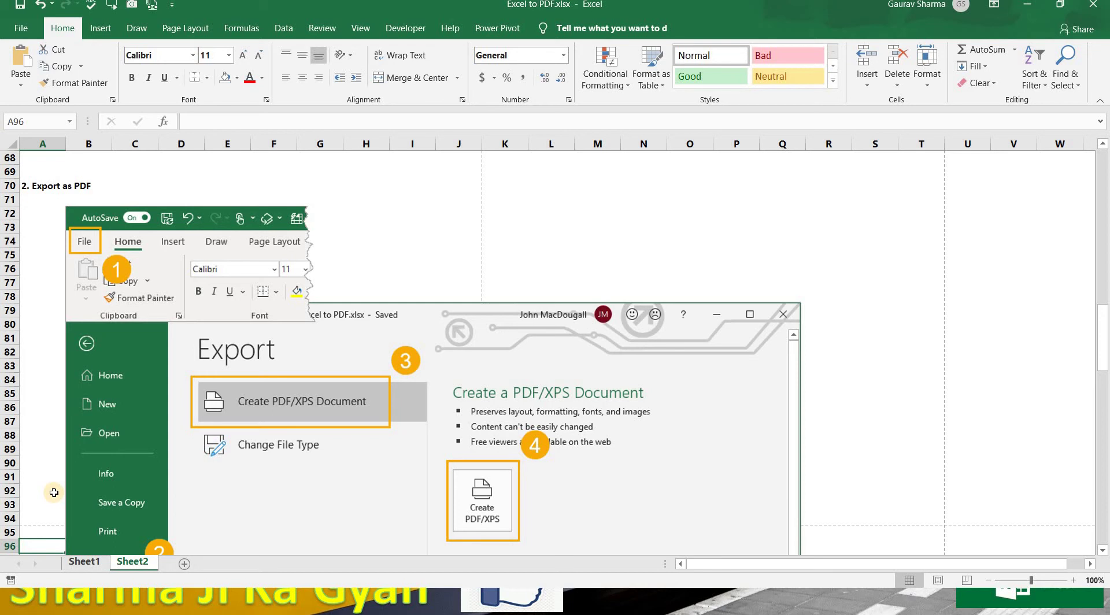
key(Down)
key(Down)
key(Down)
key(Down)
key(Down)
key(Down)
key(Down)
key(Down)
key(Down)
key(Down)
key(Down)
key(Down)
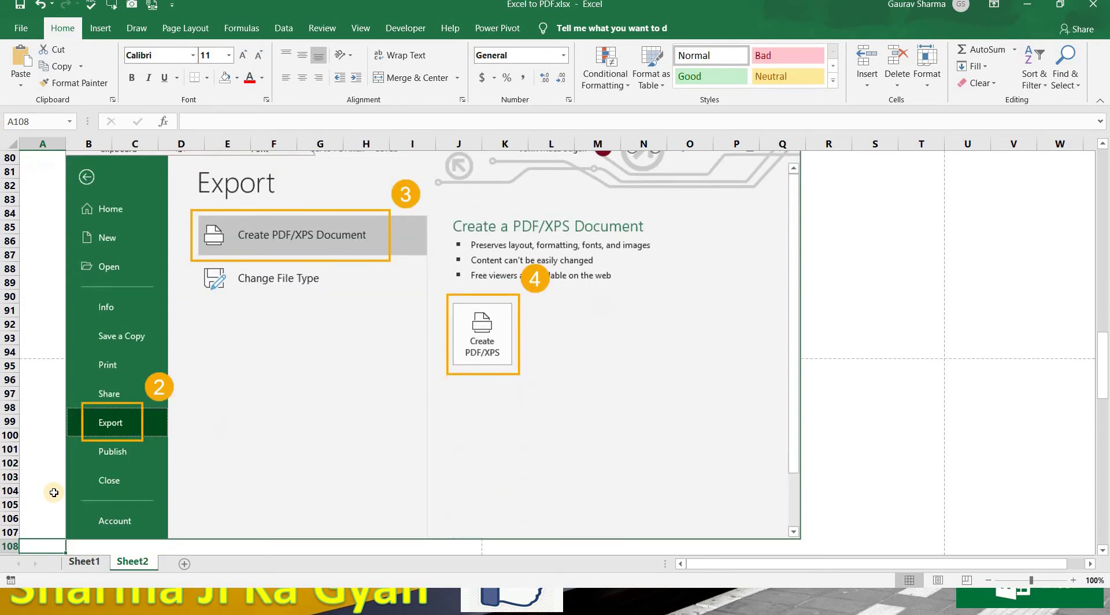
key(Down)
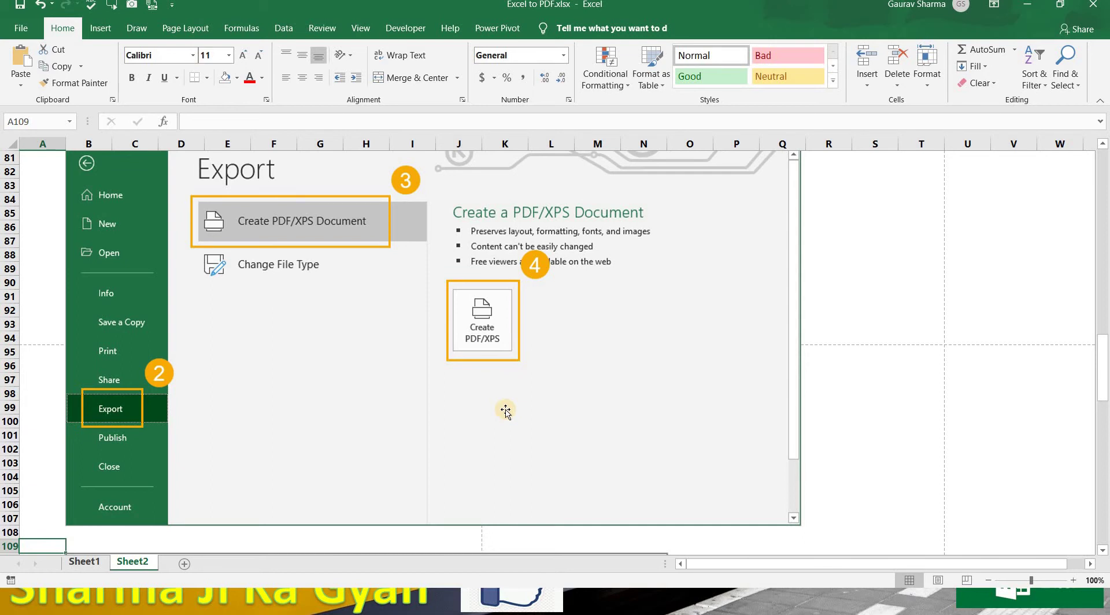
key(Down)
key(Down)
key(Down)
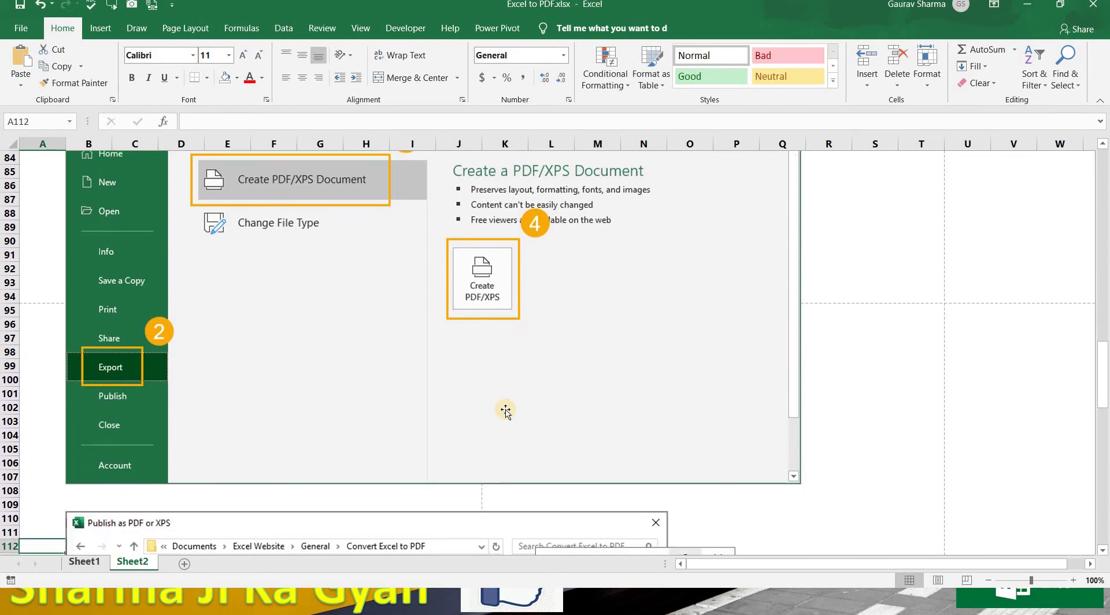
key(Down)
key(Down)
key(Down)
key(Down)
key(Down)
key(Down)
key(Down)
key(Down)
key(Down)
key(Down)
key(Down)
key(Down)
key(Down)
key(Down)
key(Down)
key(Down)
key(Down)
key(Down)
key(Down)
key(Down)
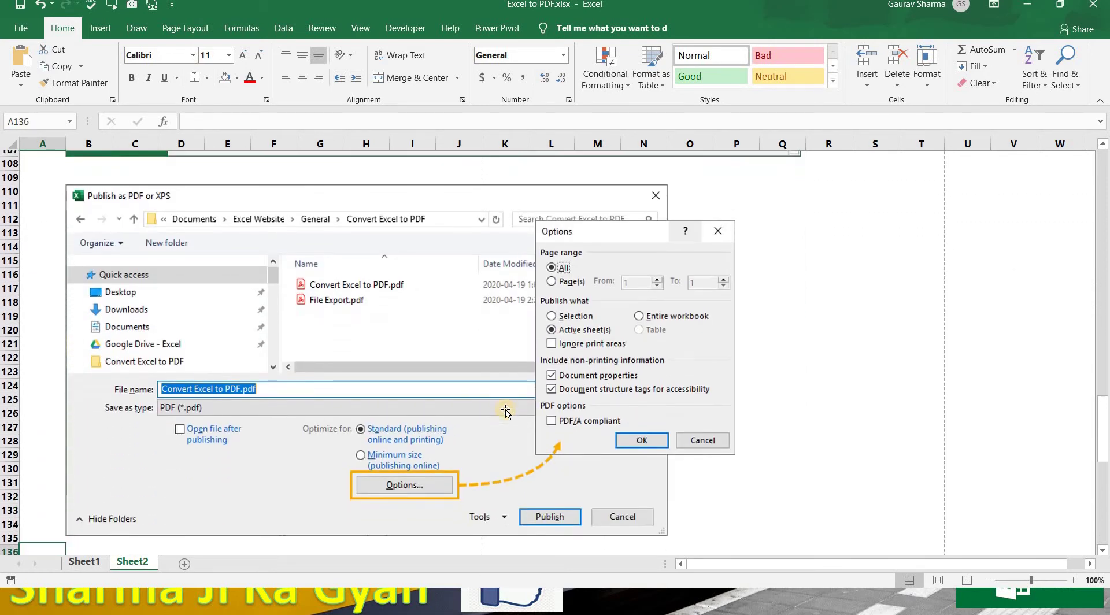
Switch to Sheet1 and start exporting it as a PDF/XPS document
key(Down)
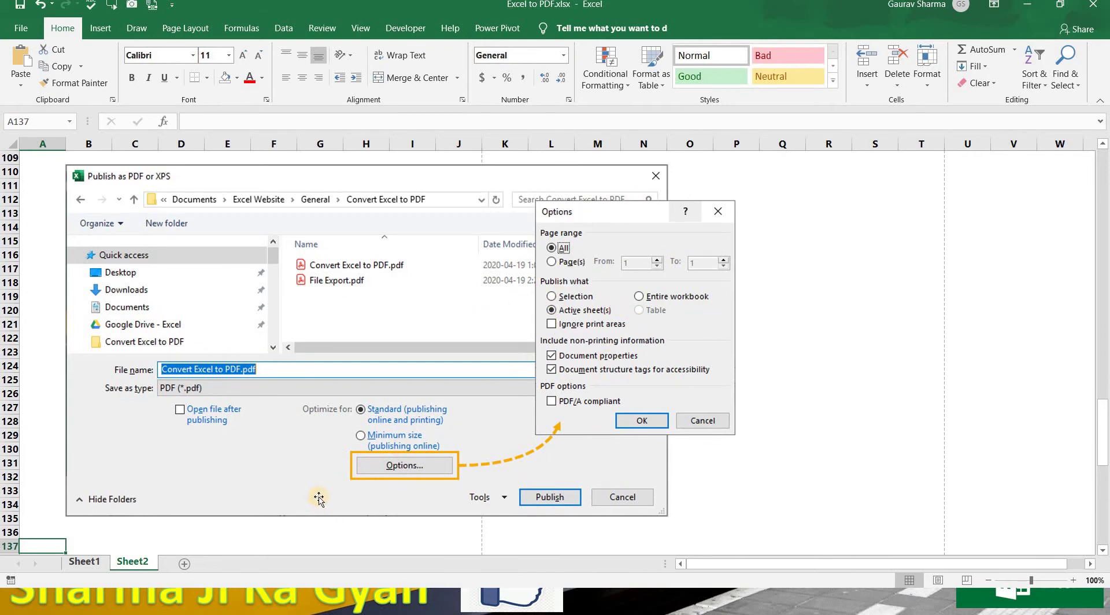
key(alt+Tab)
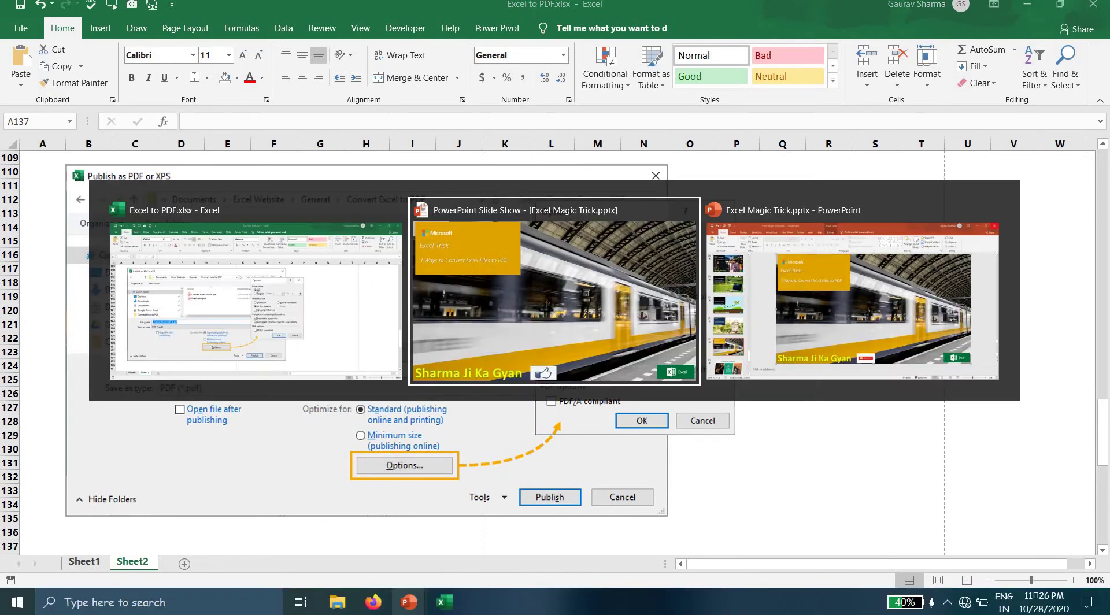
key(alt+Tab)
key(alt+Tab)
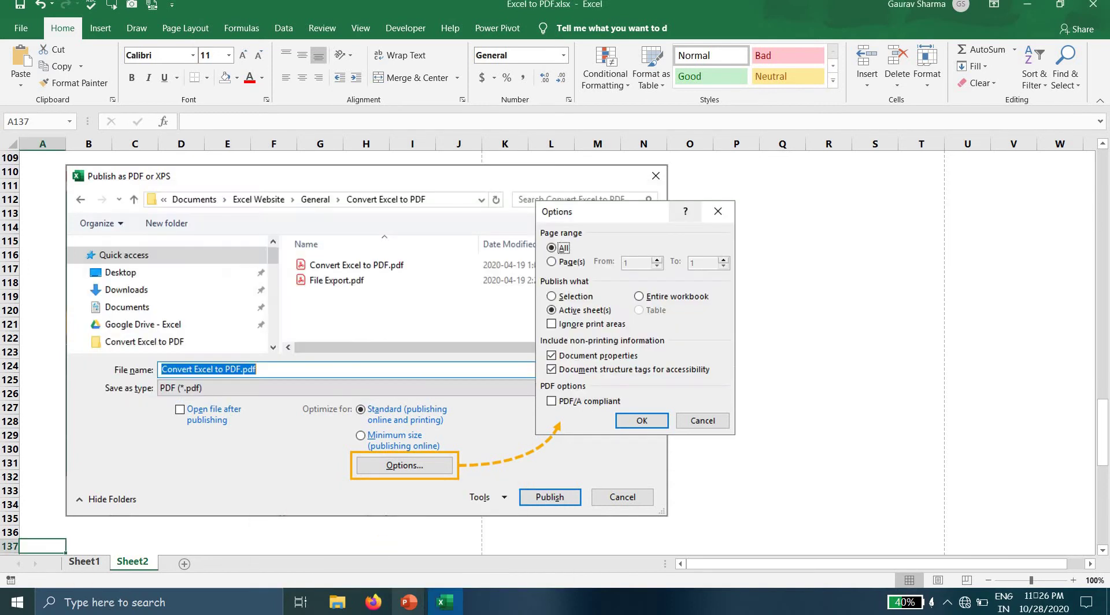
click(84, 562)
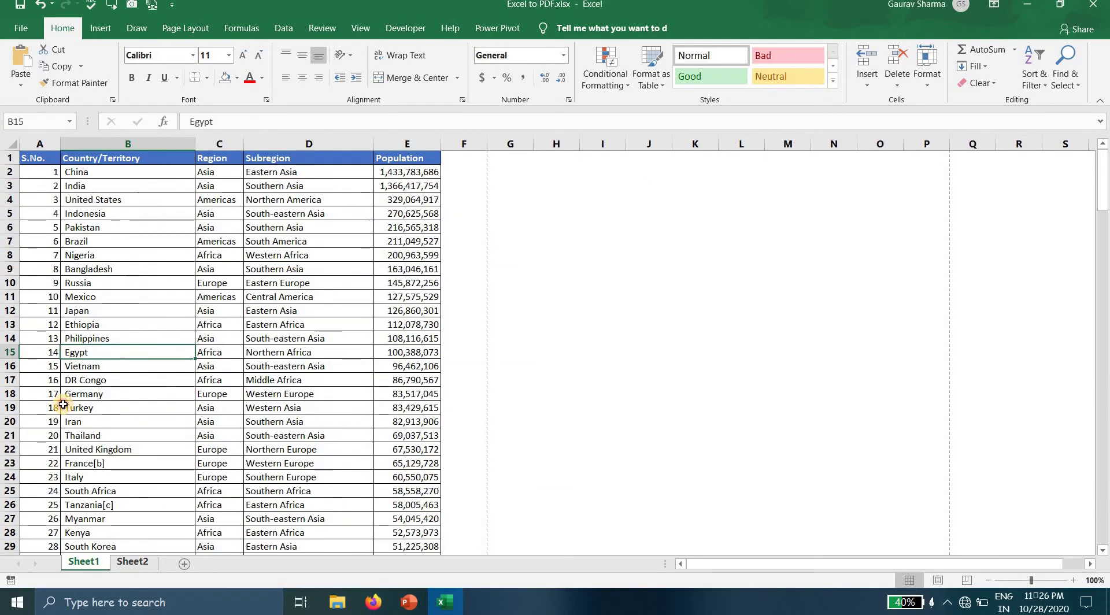
click(65, 406)
click(21, 32)
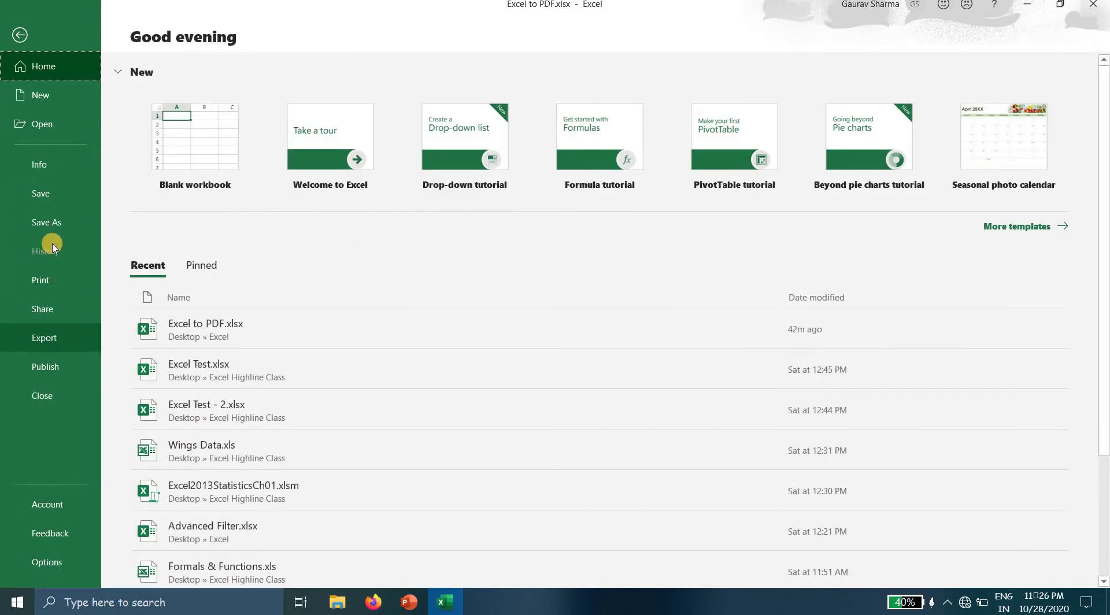
click(49, 346)
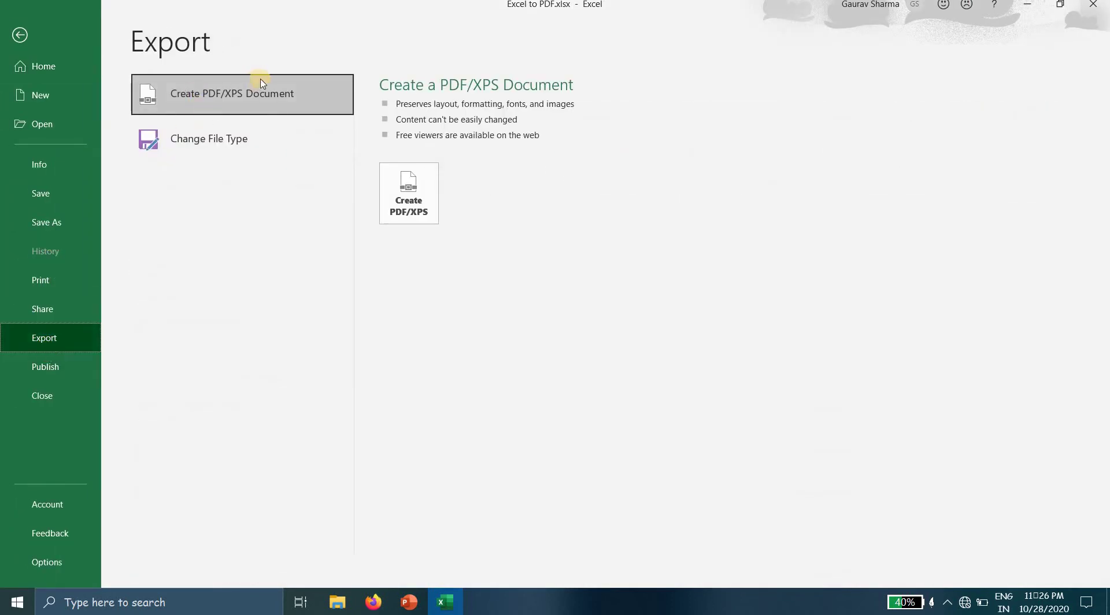
click(425, 203)
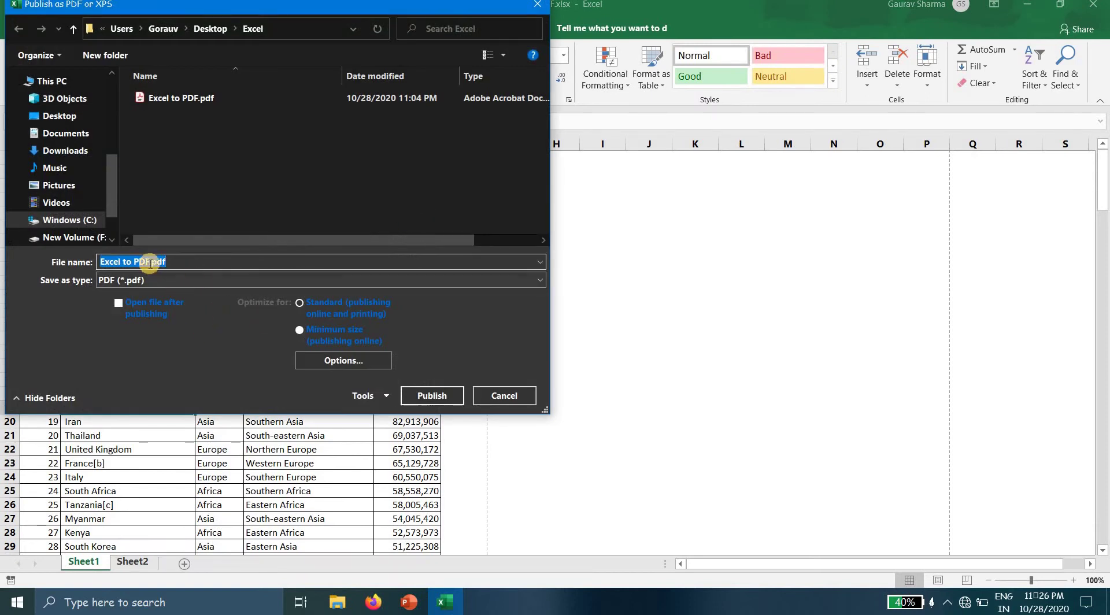
Review the publishing options without changing them and publish Excel to PDF.pdf over the existing file in the Desktop's Excel folder
click(344, 362)
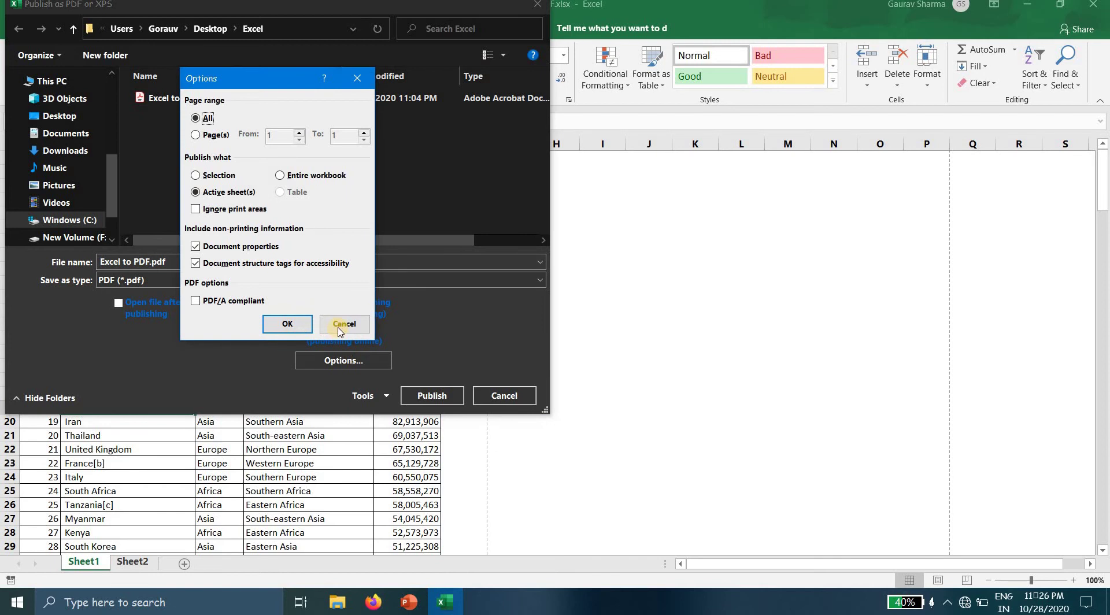
click(345, 325)
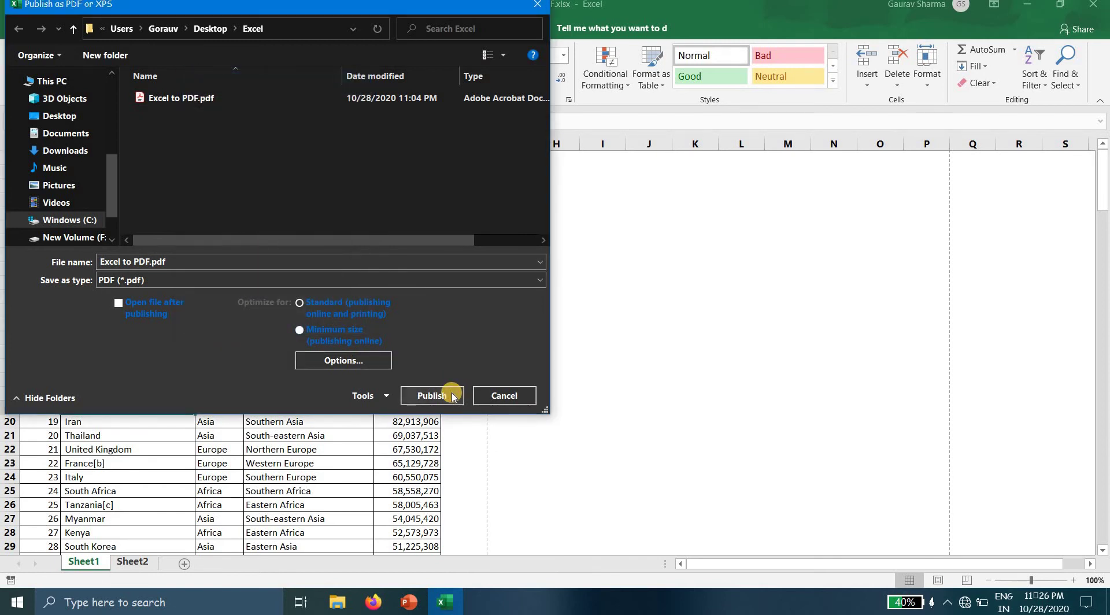
click(453, 397)
click(585, 300)
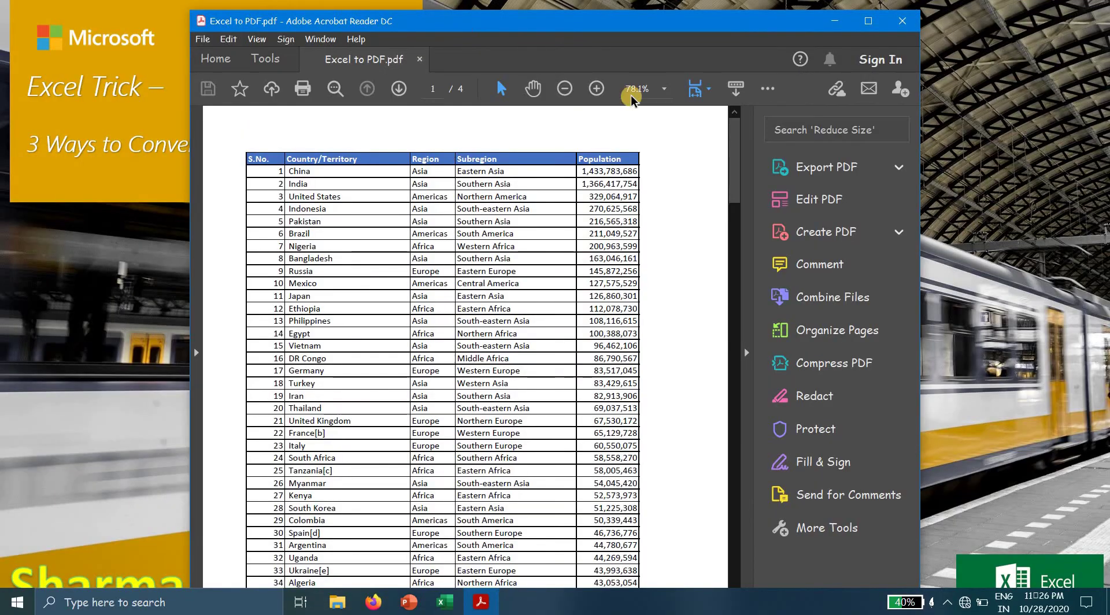
Inspect the exported table in Adobe Acrobat Reader and close the file
drag(735, 154, 735, 318)
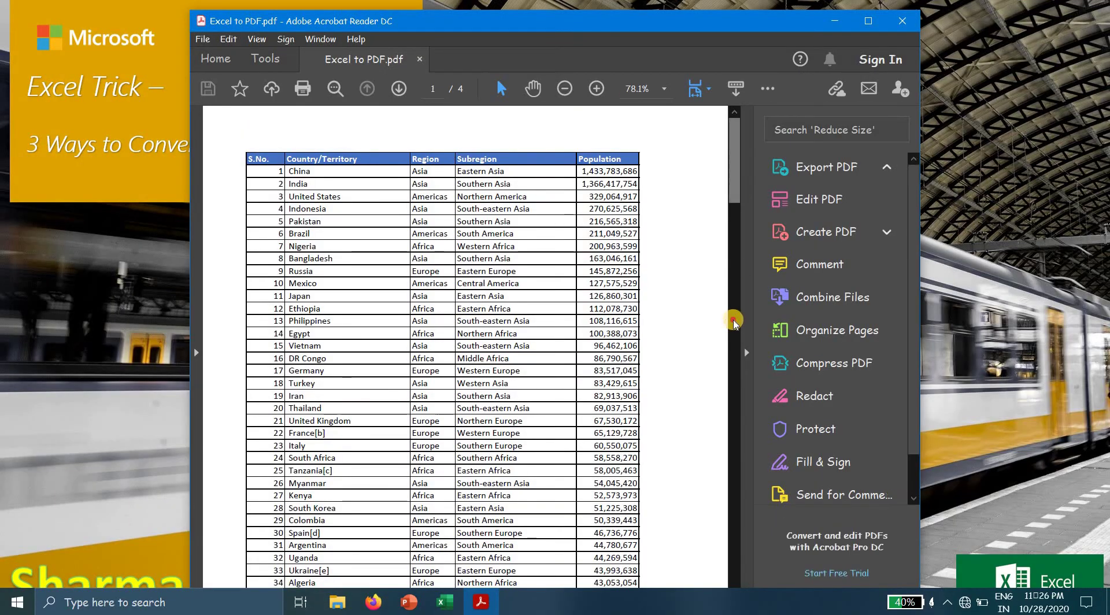
drag(729, 531, 771, 60)
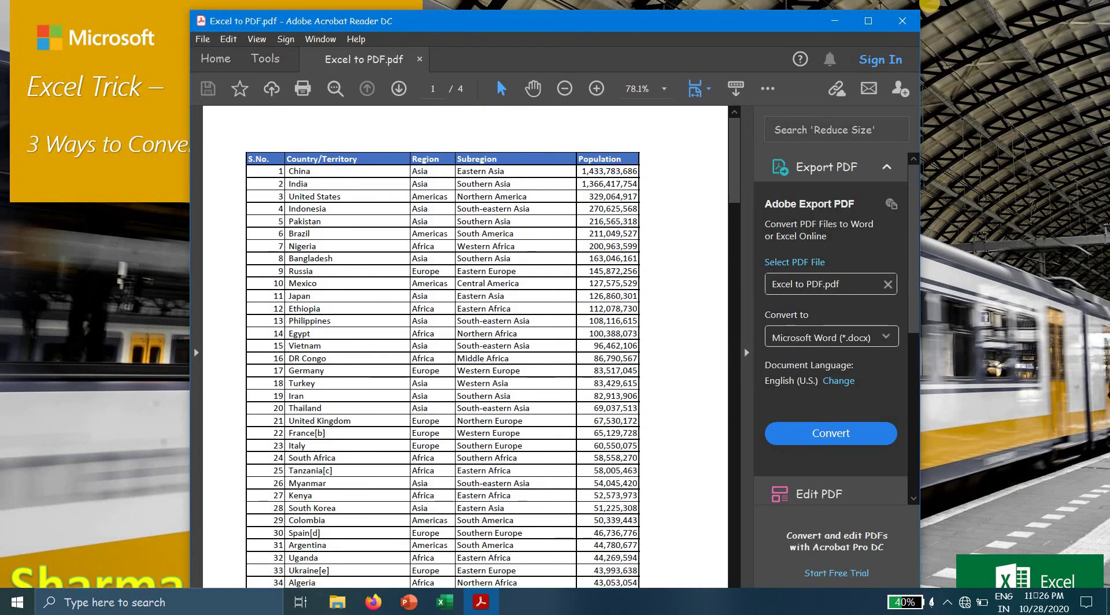
click(913, 21)
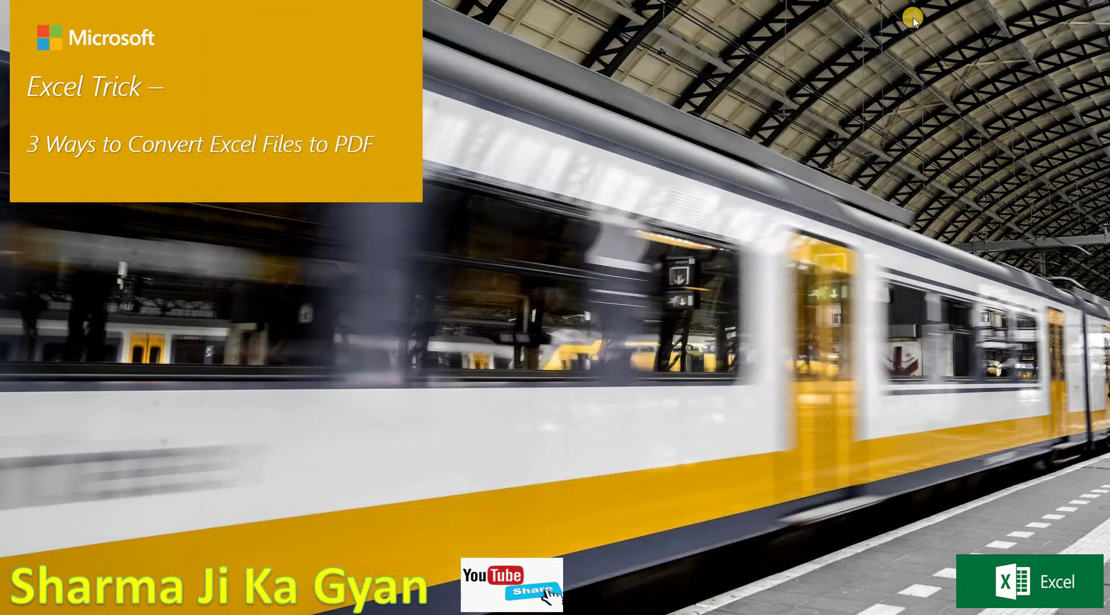
Return to the Excel workbook and read the "3.Email as PDF Attachment Quick Access Toolbar Command" instructions on Sheet2
key(alt+Tab)
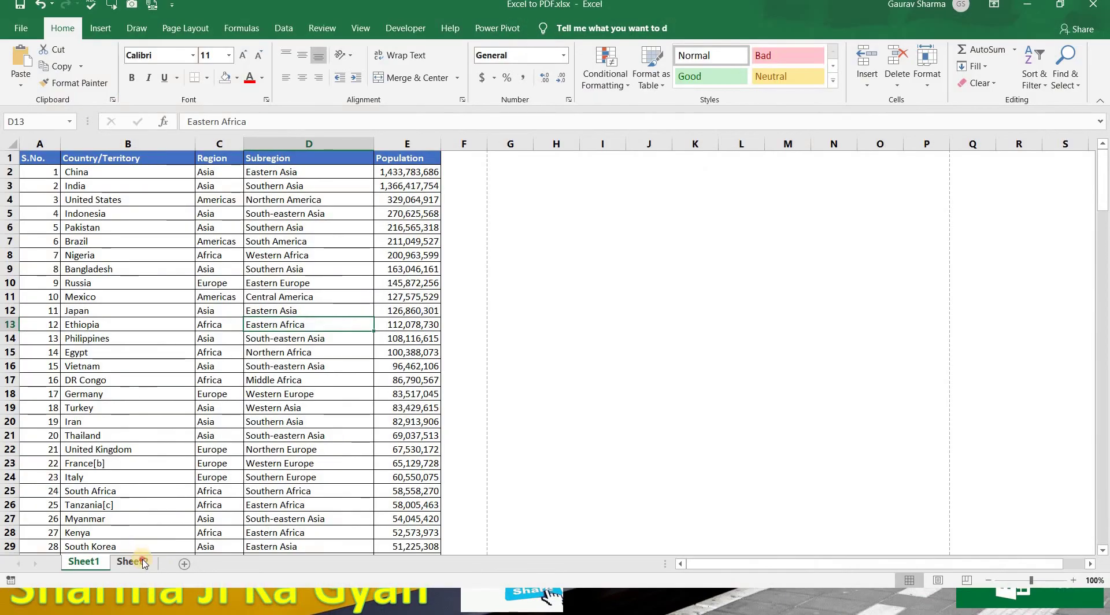
click(131, 562)
scroll(144, 563, down, 5)
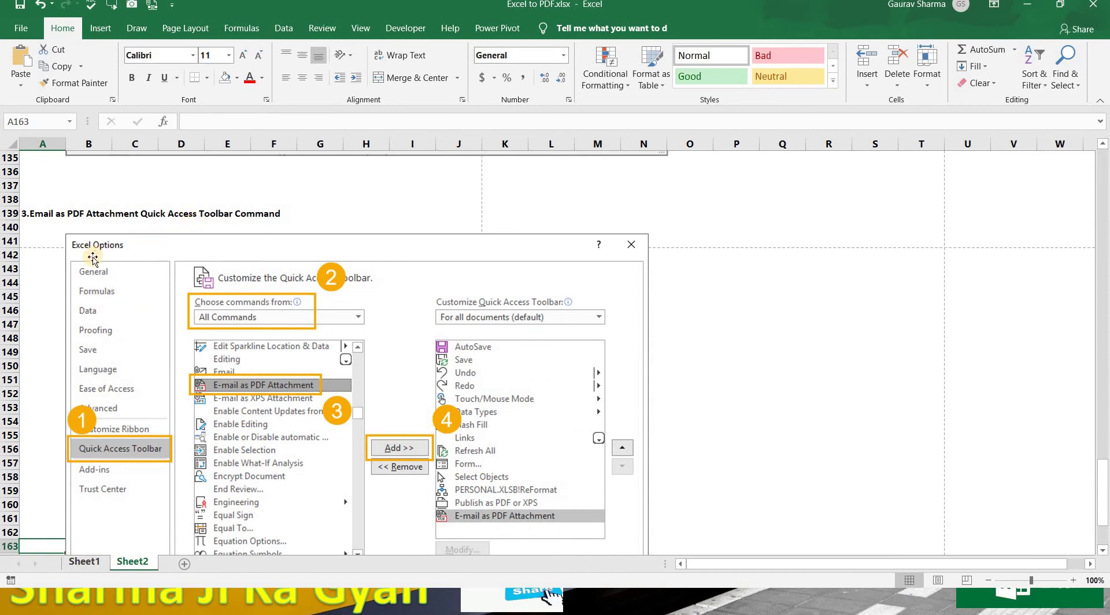
key(Down)
key(Down)
key(Down)
key(Down)
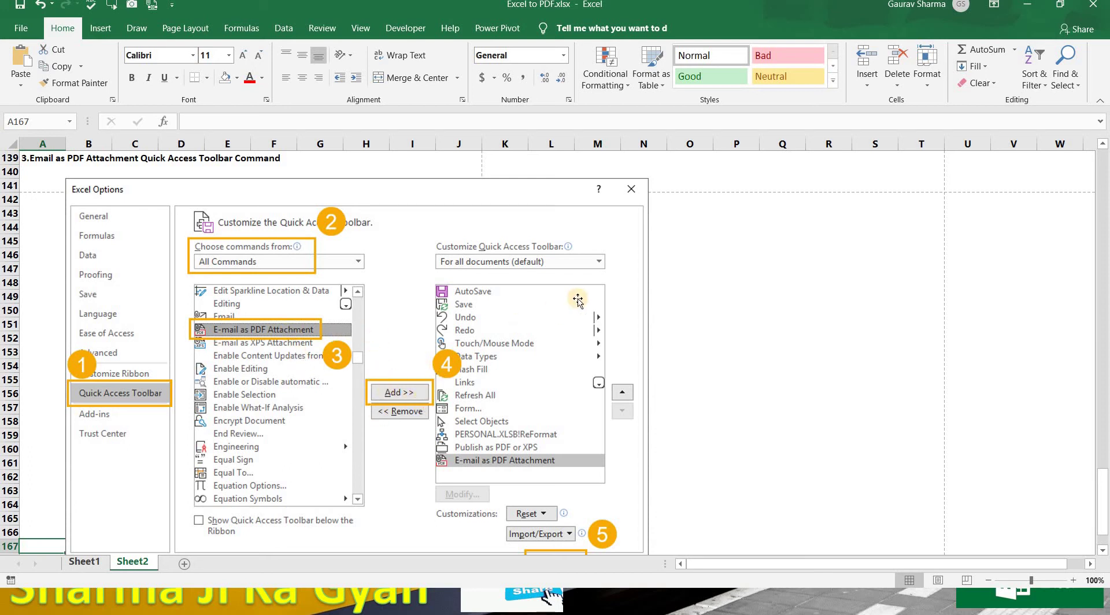
Nudge the Excel Options picture on Sheet2 down until its upper edge sits at about row 147
click(447, 425)
key(Down)
key(Down)
key(Down)
key(Down)
key(Down)
key(Down)
key(Down)
key(Down)
key(Down)
key(Down)
key(Down)
key(Down)
key(Down)
key(Down)
key(Down)
key(Down)
key(Down)
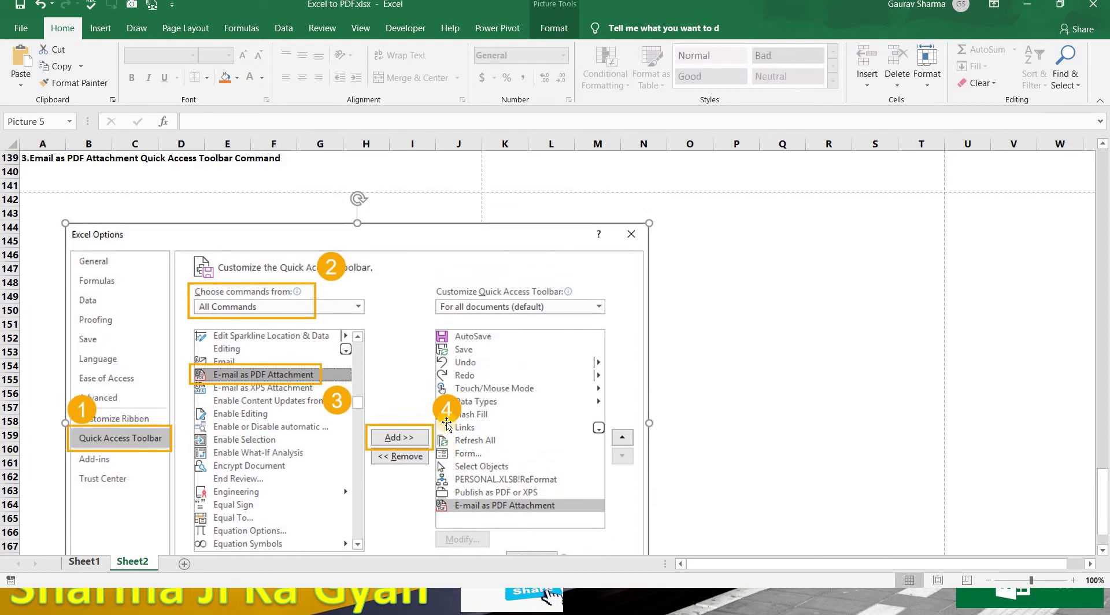
key(Down)
key(Down)
key(Down)
key(Down)
key(Down)
key(Down)
key(Down)
key(Down)
key(Down)
key(Down)
key(Down)
key(Down)
key(Down)
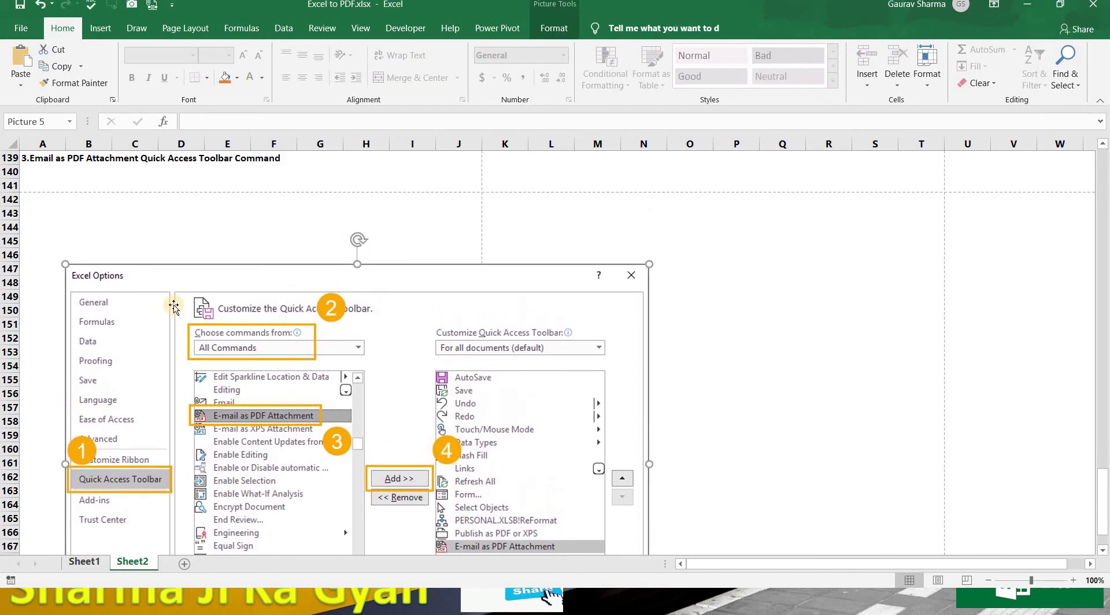
Read through the numbered steps of the Excel Options picture on Sheet2 and return to Sheet1
click(66, 222)
key(Down)
key(Down)
key(Down)
key(Down)
key(Down)
key(Down)
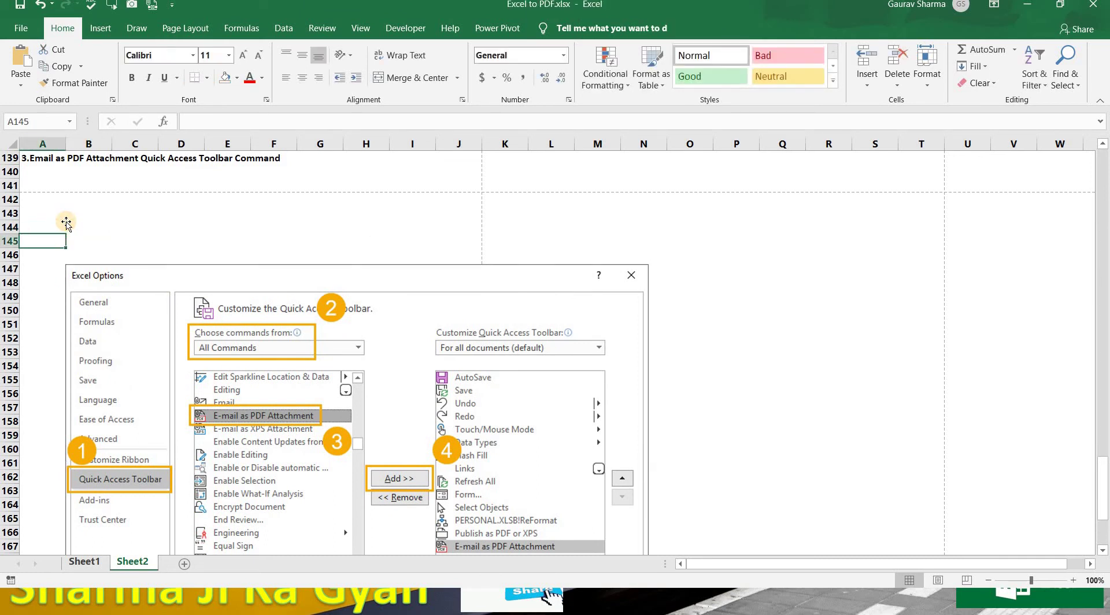
key(Down)
key(Down)
key(Down)
key(Down)
key(Down)
key(Down)
key(Down)
key(Down)
key(Down)
key(Down)
key(Down)
key(Down)
key(Down)
key(Down)
key(Down)
key(Down)
key(Down)
key(Down)
key(Down)
key(Down)
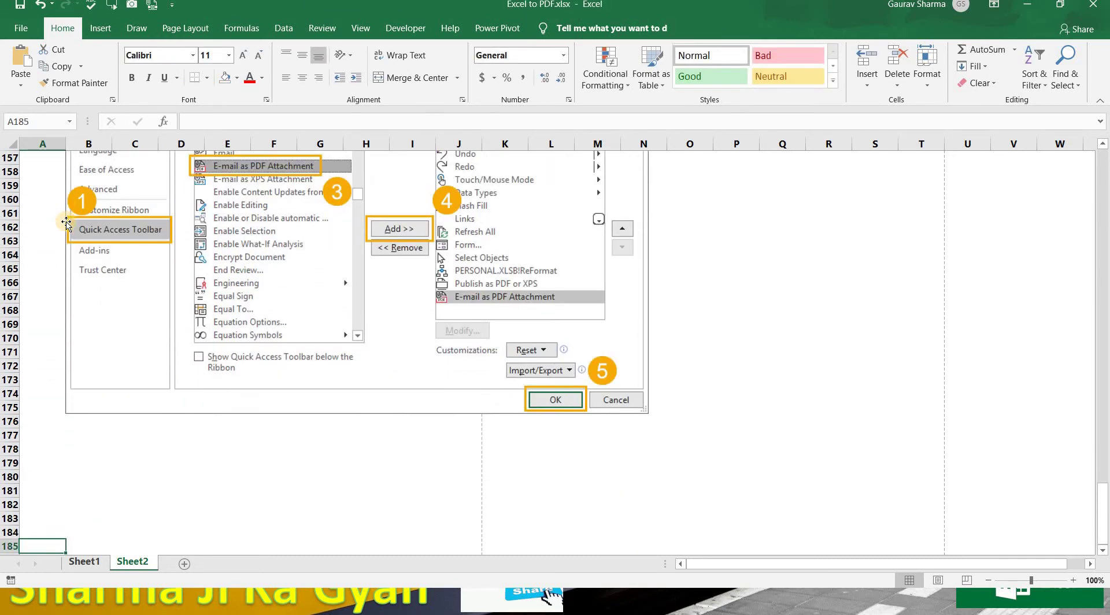
key(Down)
key(Down)
key(Down)
key(Down)
key(Down)
key(Down)
key(Down)
key(Down)
key(Down)
key(Down)
key(Down)
key(Down)
key(Up)
key(Up)
key(Up)
key(Up)
key(Up)
key(Up)
key(Up)
key(Up)
key(Up)
key(Up)
key(Up)
key(Up)
key(Up)
key(Up)
key(Up)
key(Up)
key(Up)
key(Up)
key(Up)
key(Up)
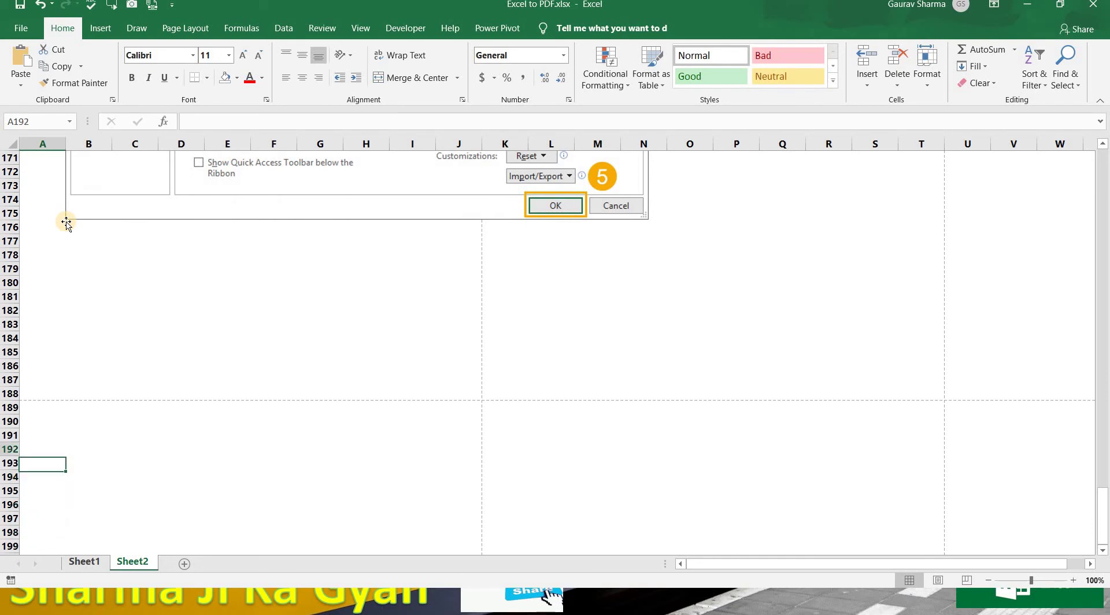
key(Up)
key(Up)
key(Up)
key(Up)
key(Up)
key(Up)
key(Up)
key(Up)
key(Up)
key(Up)
key(Up)
key(Up)
key(Up)
key(Up)
key(Up)
key(Up)
key(Up)
key(Up)
key(Up)
key(Up)
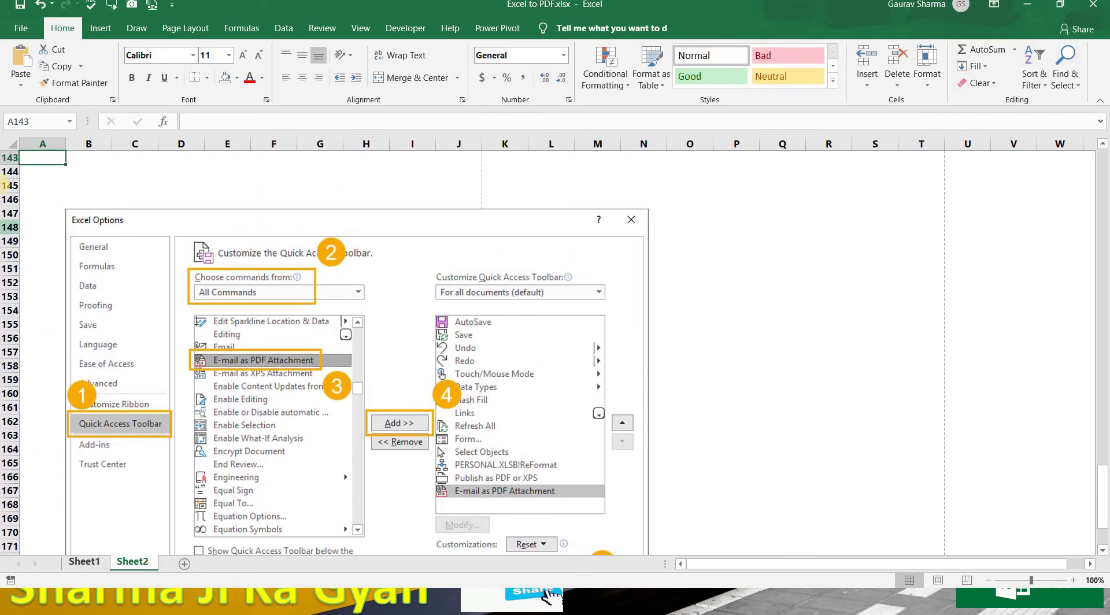
click(94, 559)
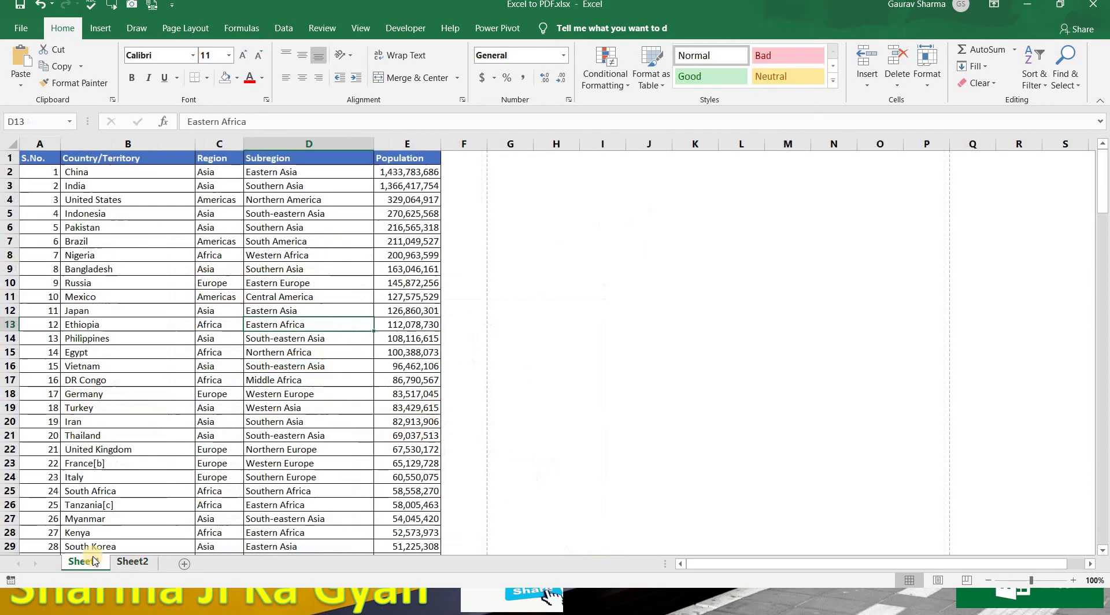
click(118, 240)
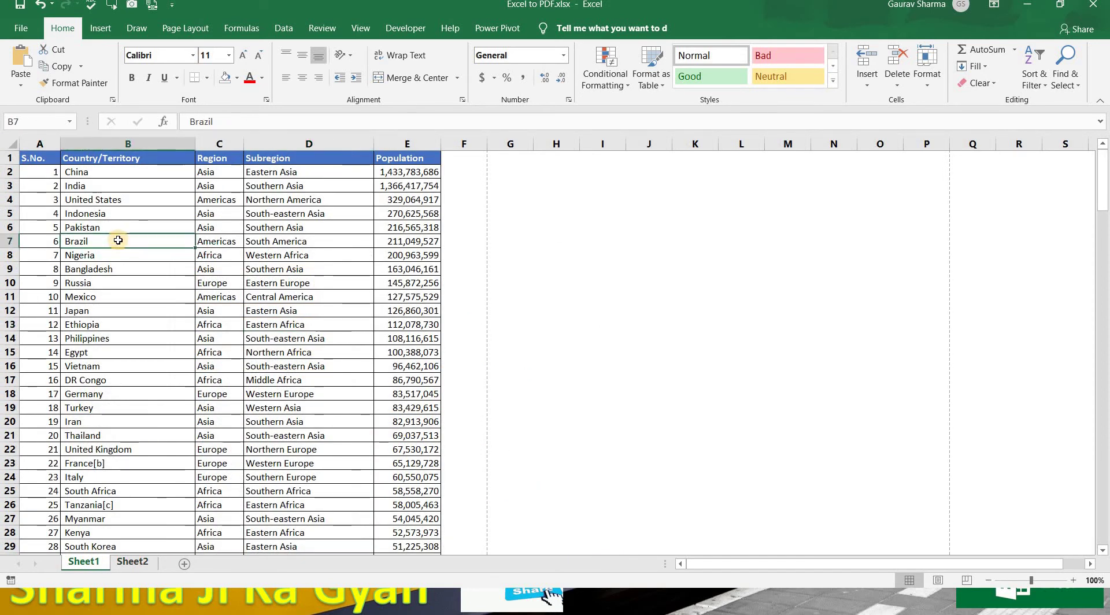
text(hj)
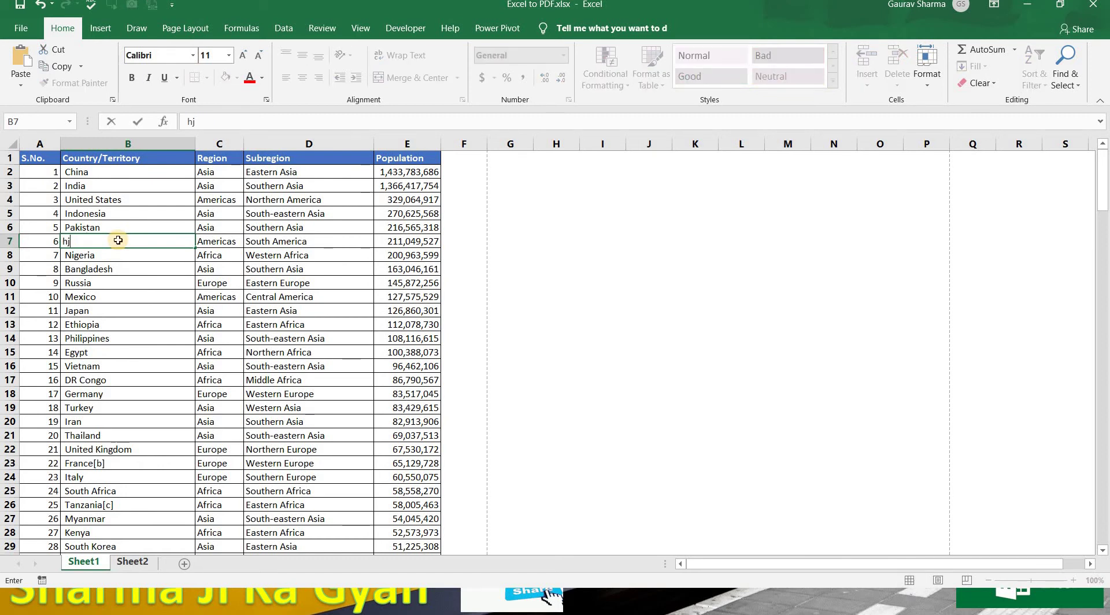
key(Return)
key(ctrl+z)
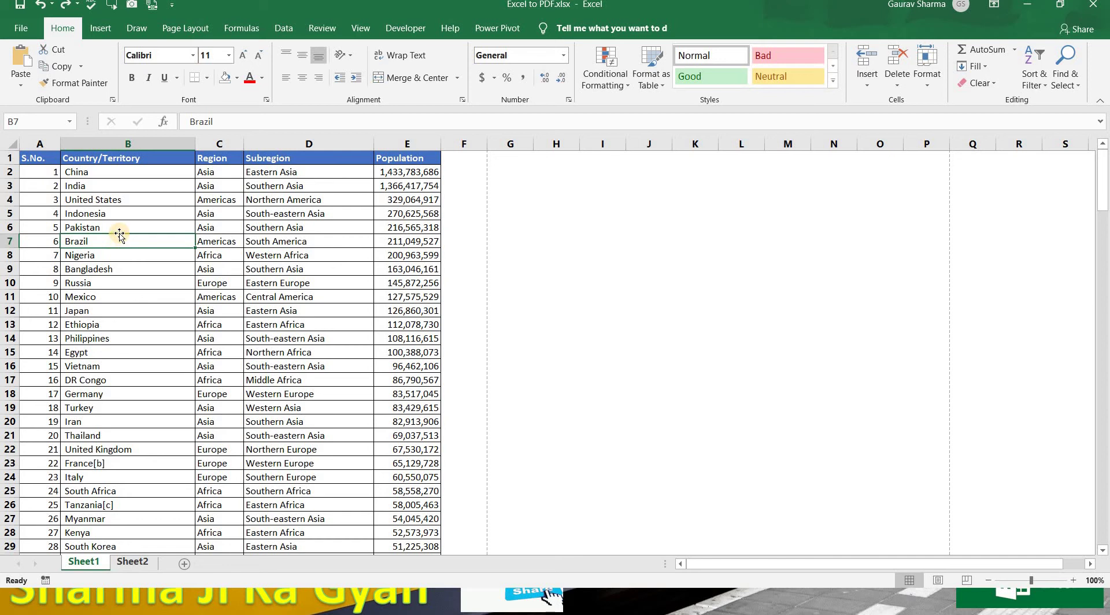
click(20, 30)
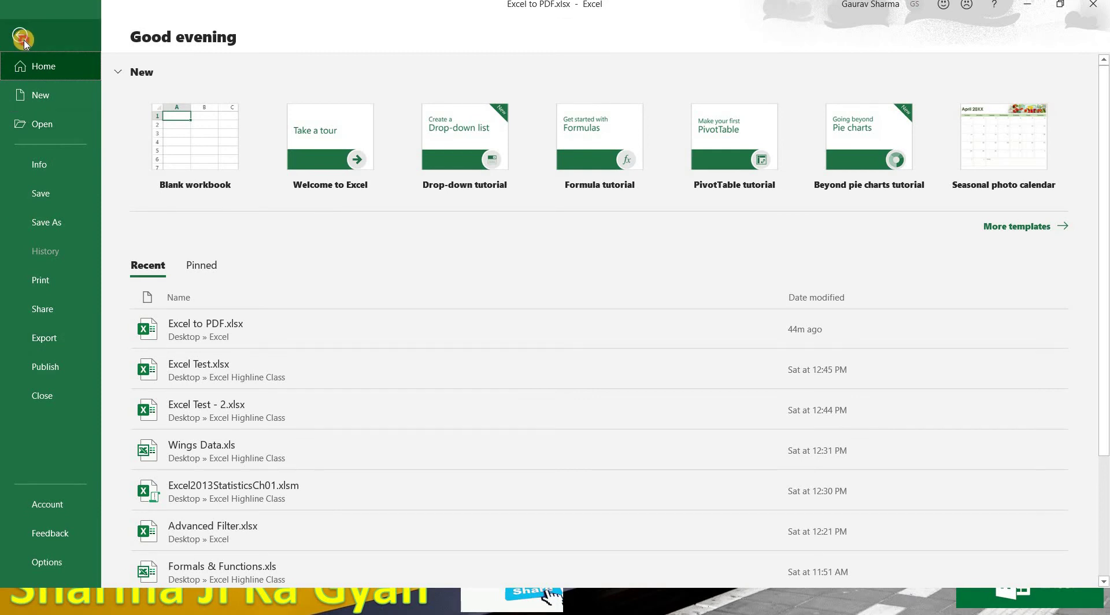
click(22, 38)
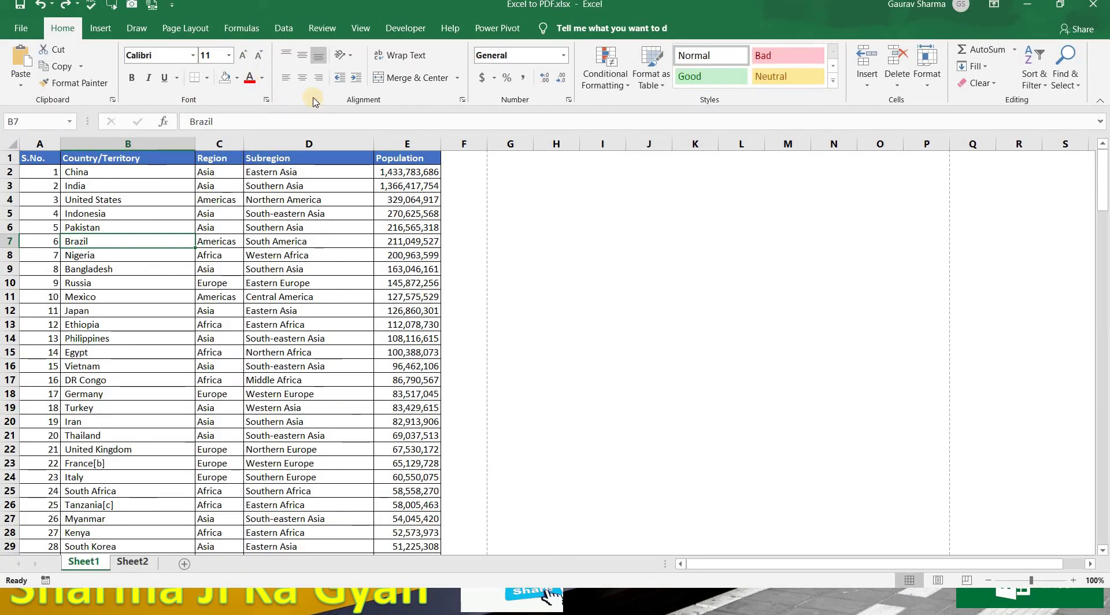
Add the Alignment group to the Quick Access Toolbar and list All Commands in the toolbar's customization options
right_click(313, 100)
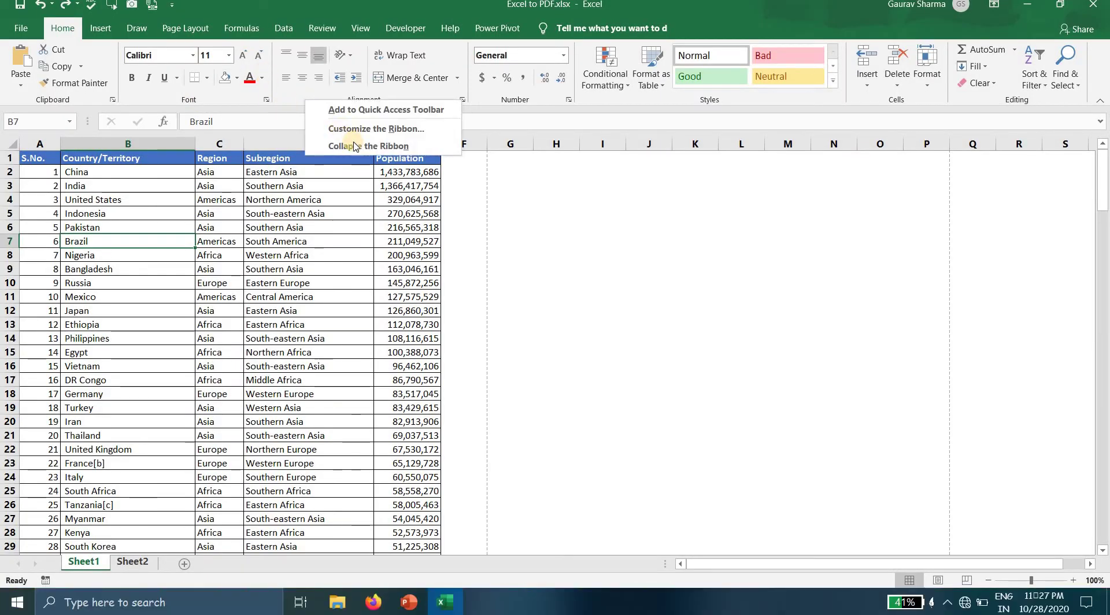
click(355, 111)
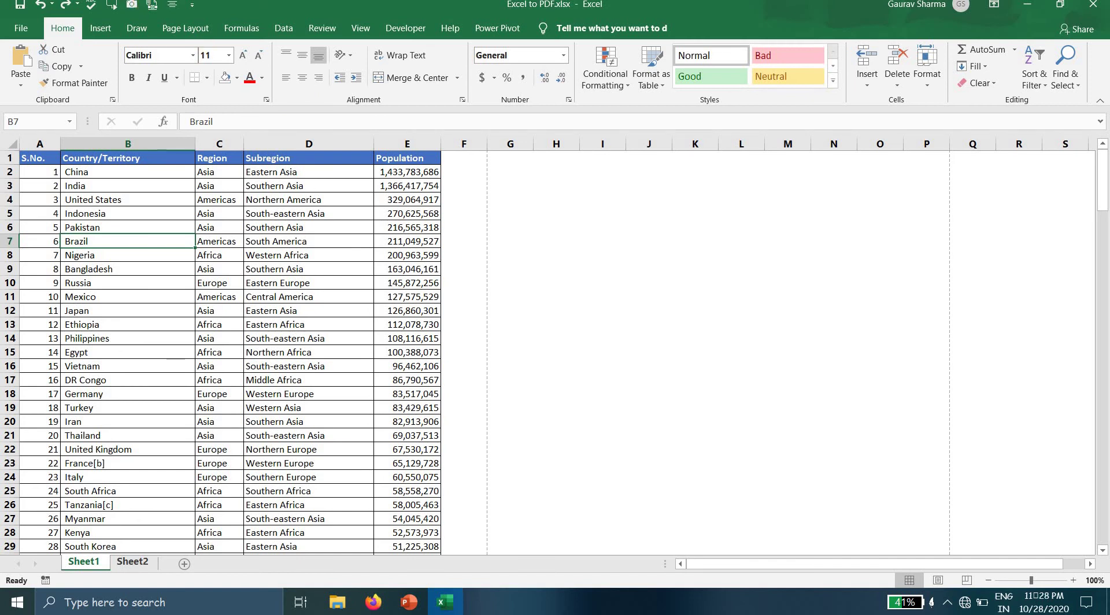
click(191, 4)
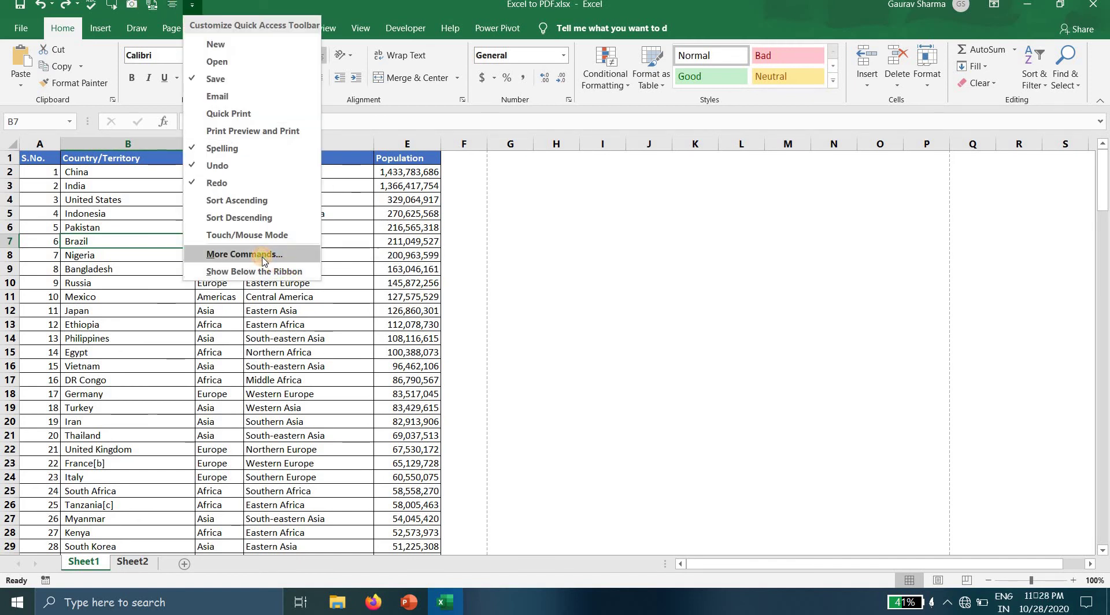
click(261, 256)
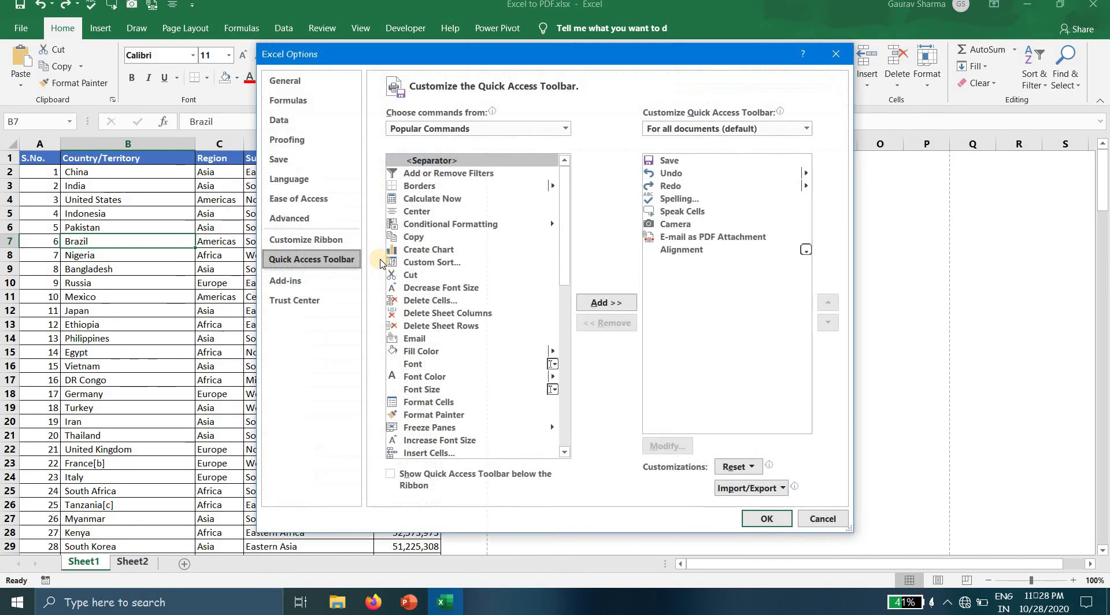
click(481, 129)
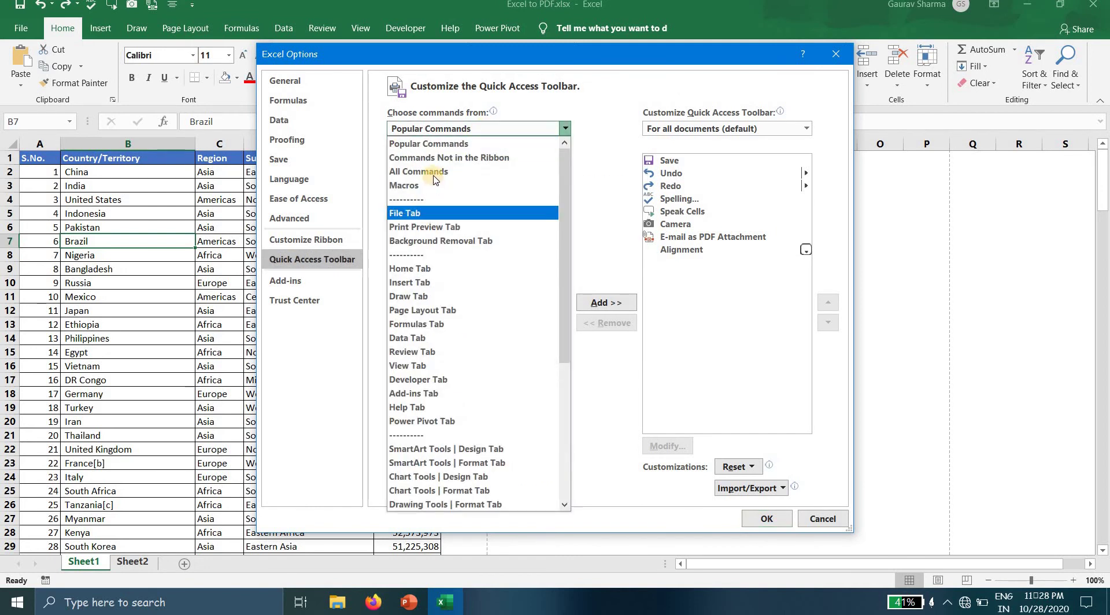
click(428, 219)
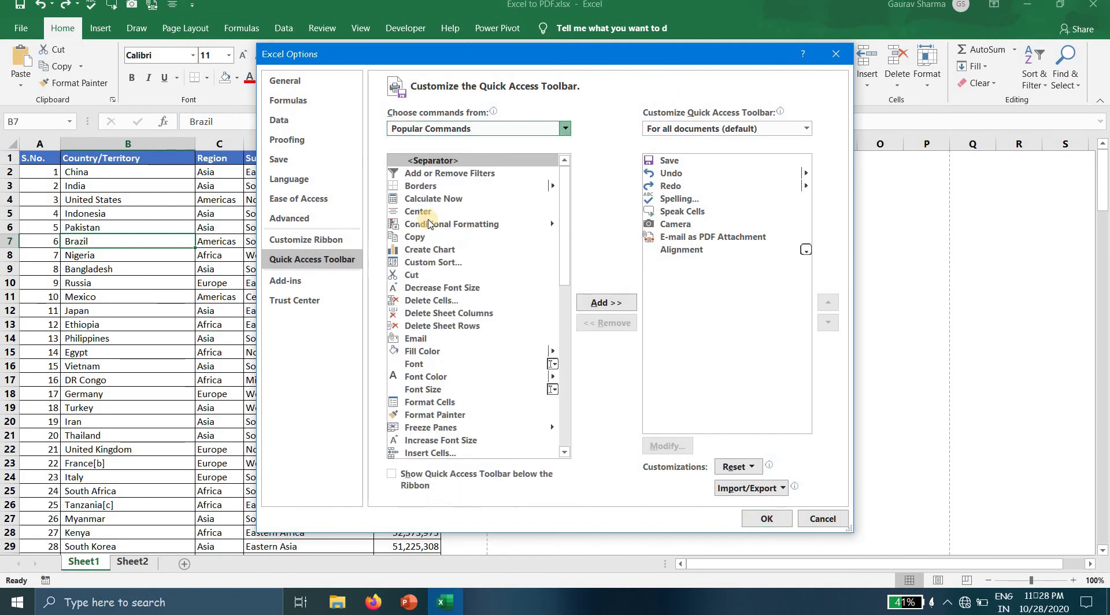
click(428, 224)
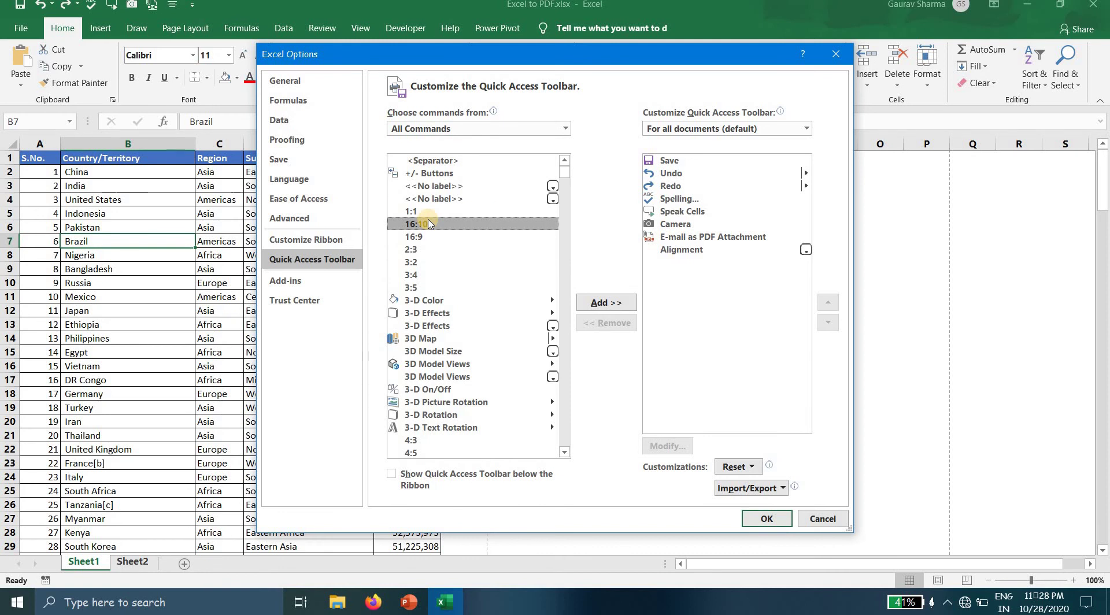
Find E-mail as PDF Attachment among all commands, select its existing Quick Access Toolbar entry, and apply the toolbar customization
text(em)
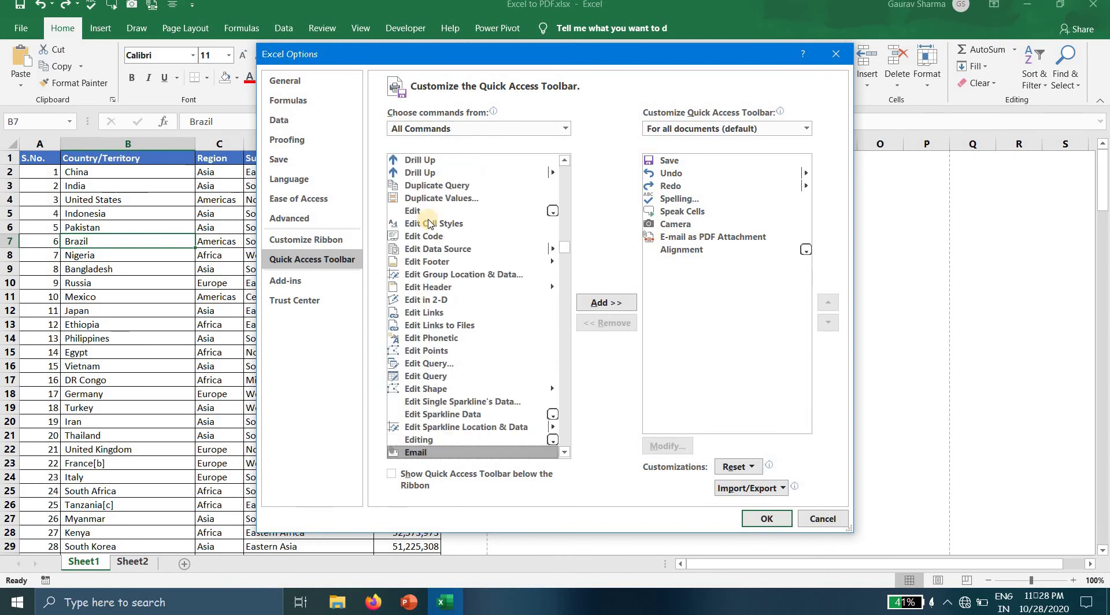
key(Down)
scroll(428, 223, down, 1)
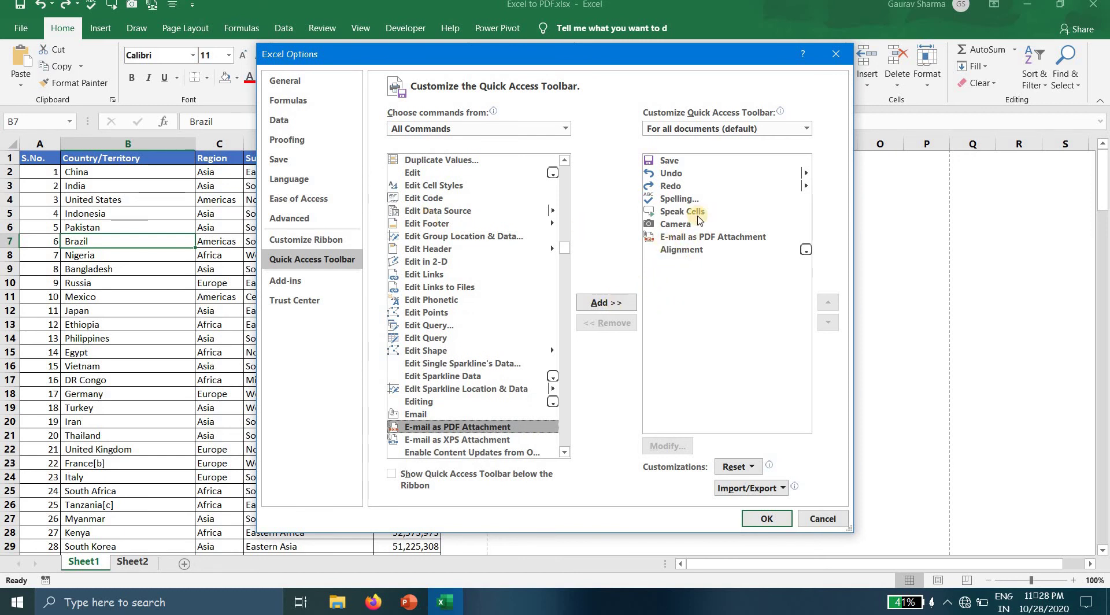
click(684, 239)
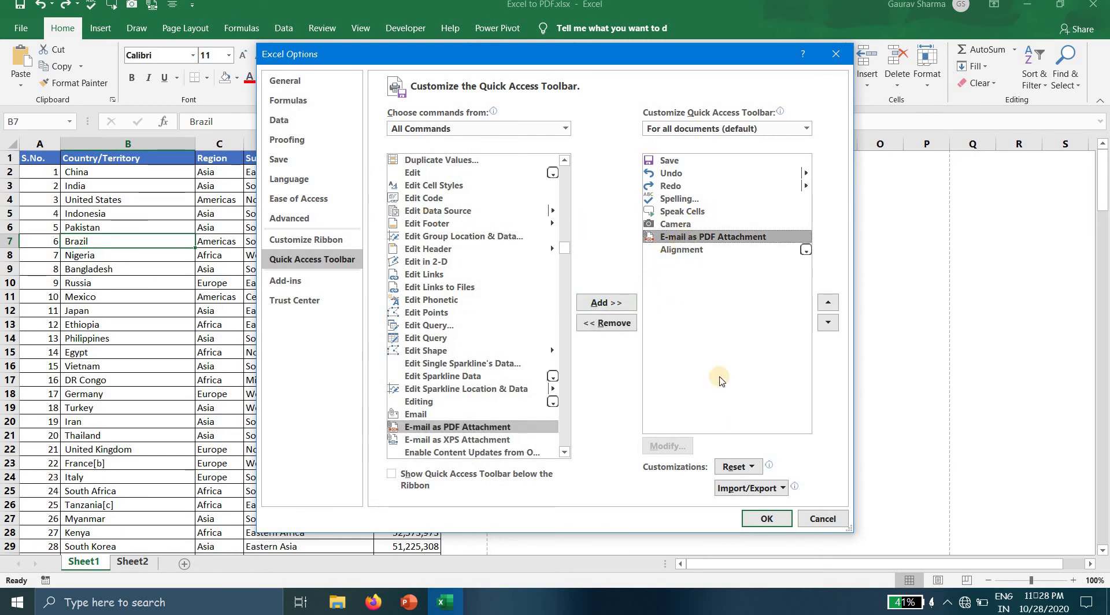
click(775, 519)
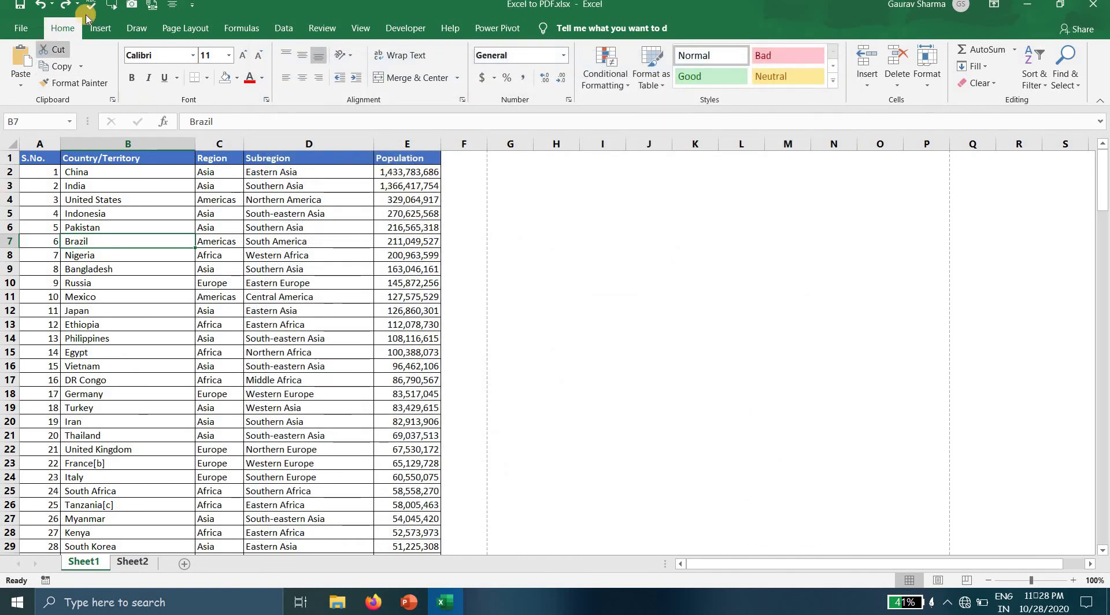
Try to e-mail the worksheet as a PDF attachment from the Quick Access Toolbar, exiting the Outlook 2016 account setup without adding an account
click(153, 7)
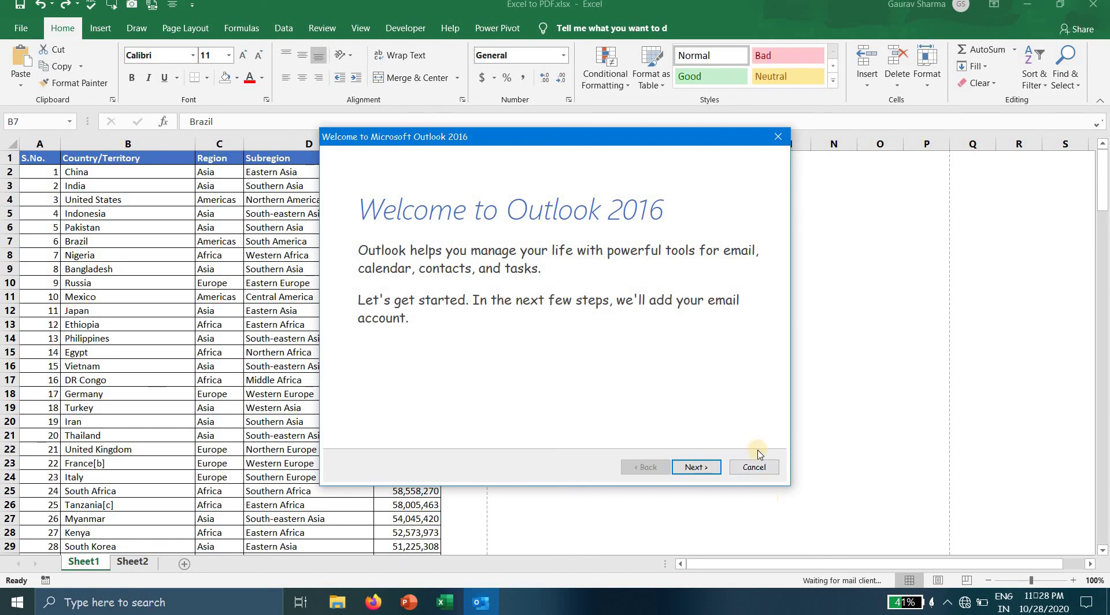
click(761, 468)
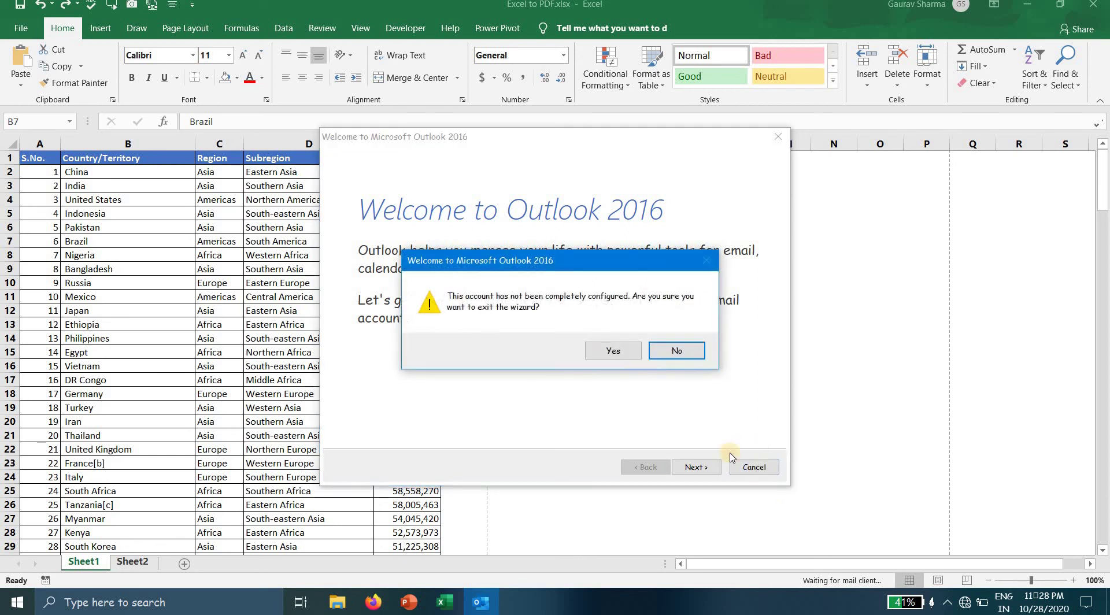
click(613, 351)
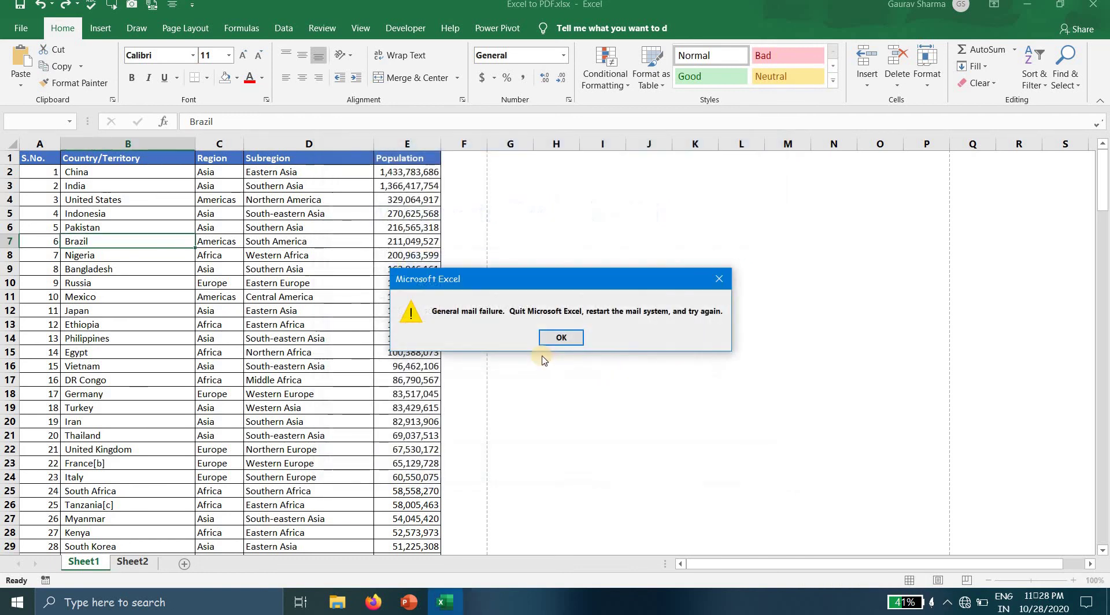
click(553, 346)
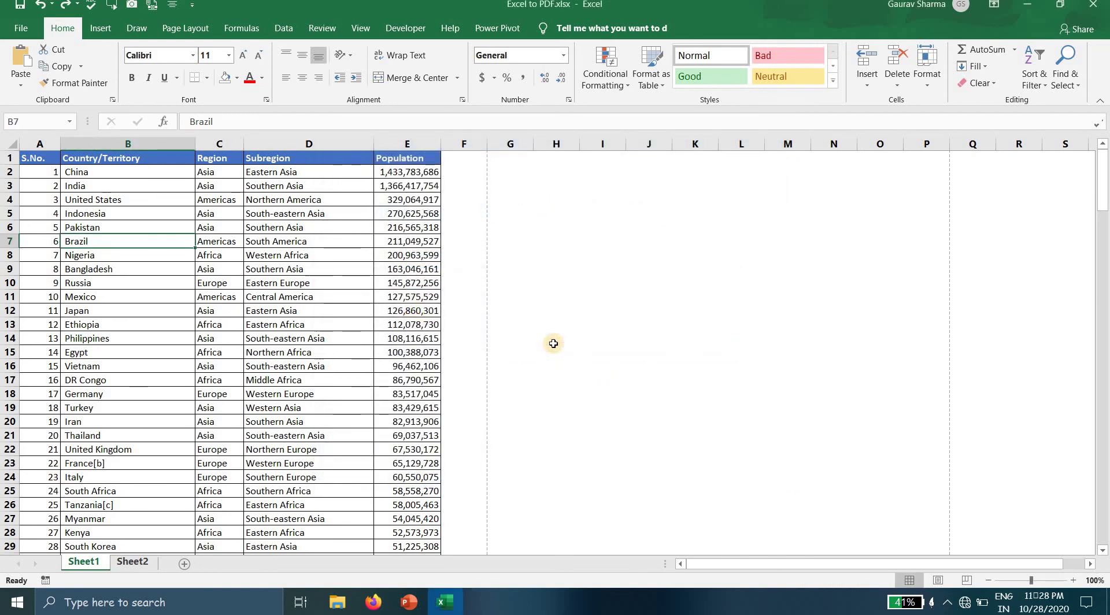
Switch to the PowerPoint slide show titled "3 Ways to Convert Excel Files to PDF"
key(alt+Tab)
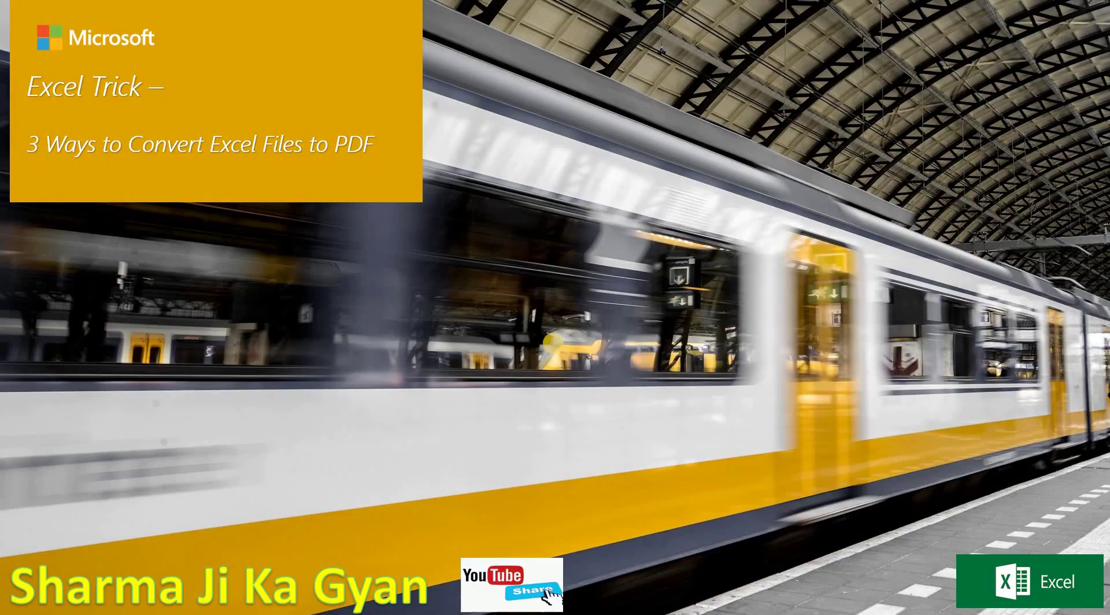